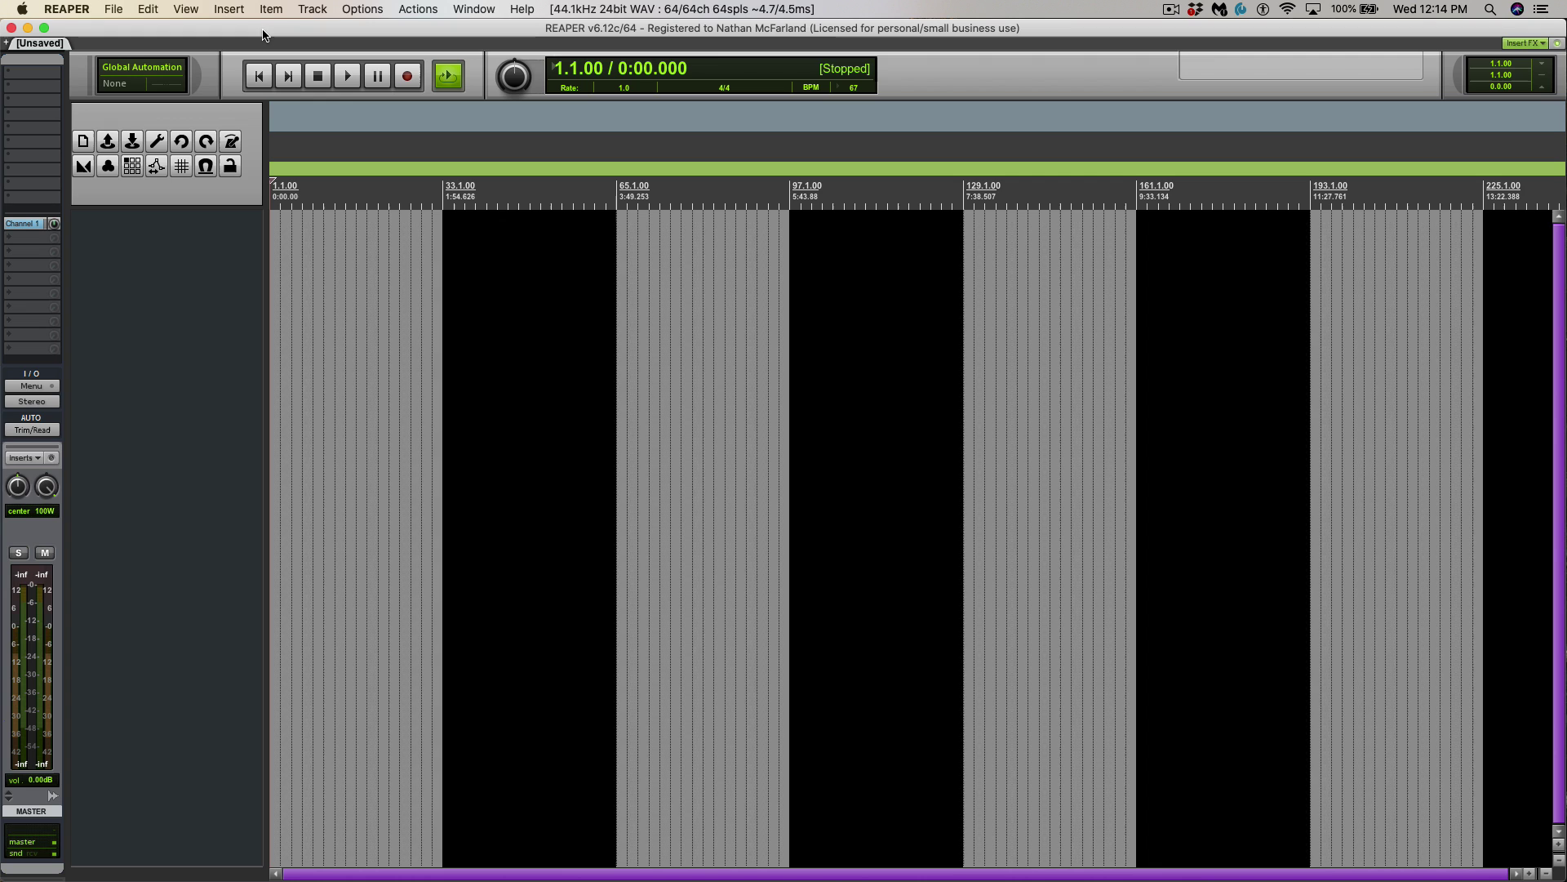
Look through the theme options and track commands without changing anything
{"action": "left_click", "coordinate": [351, 11]}
{"action": "mouse_move", "coordinate": [375, 537]}
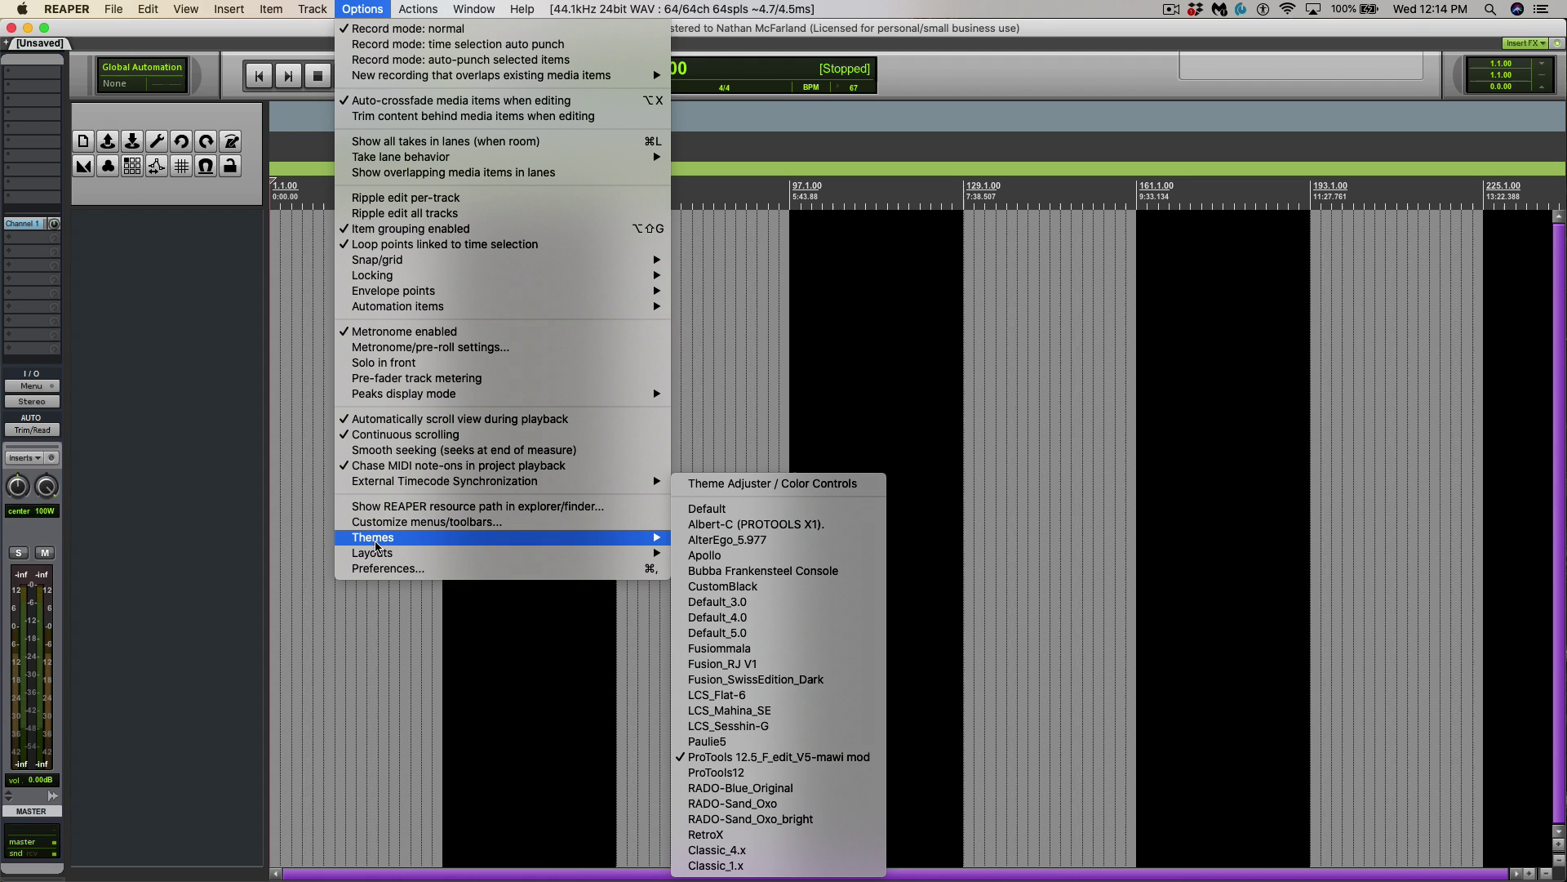
{"action": "left_click", "coordinate": [718, 757]}
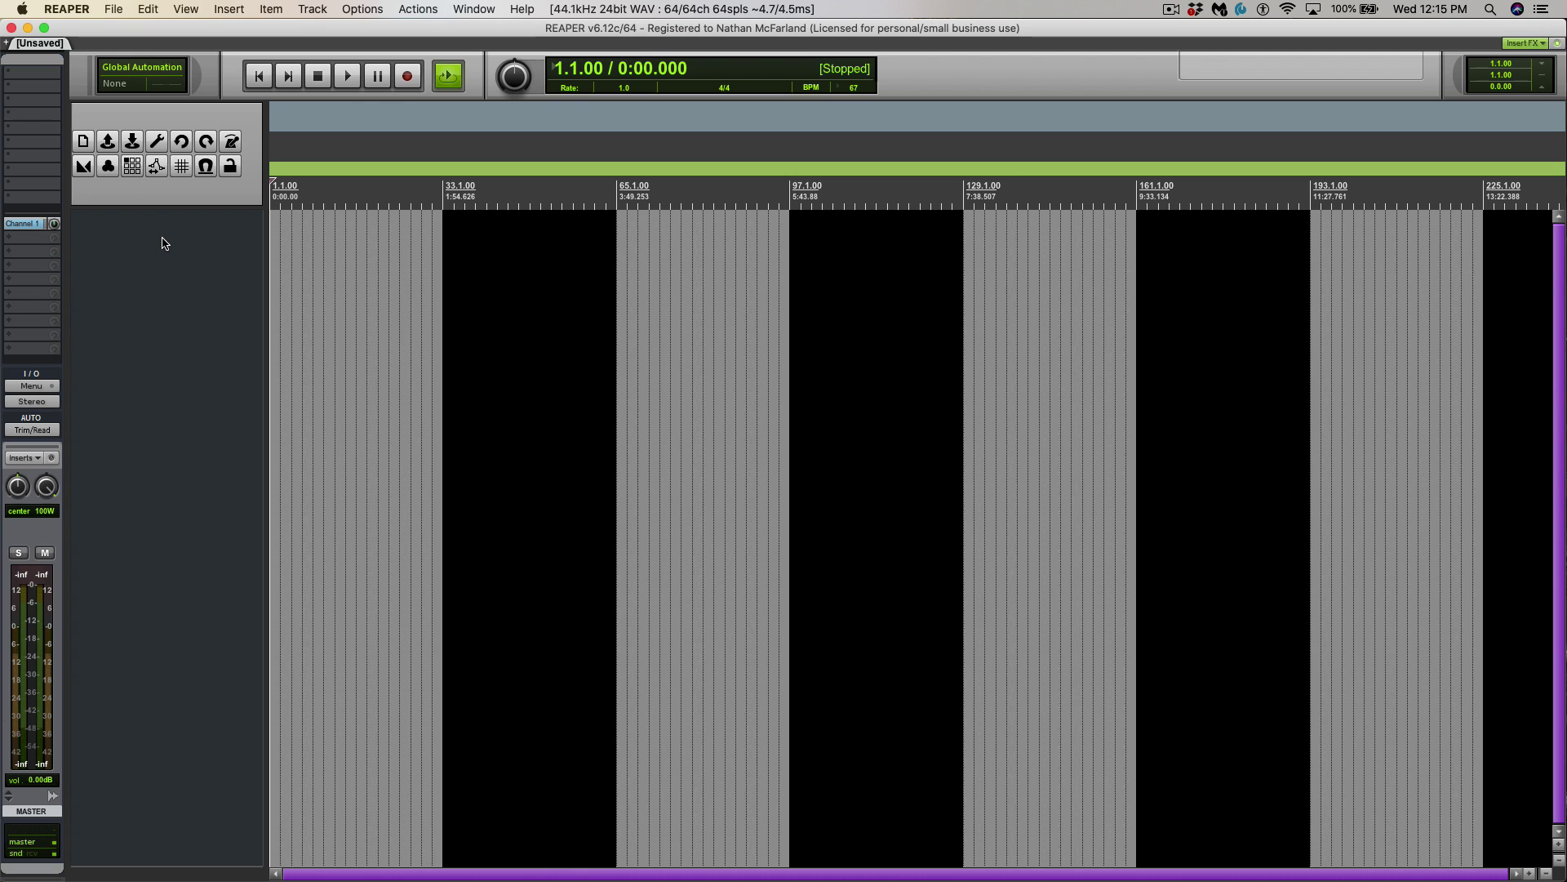
{"action": "left_click", "coordinate": [310, 11]}
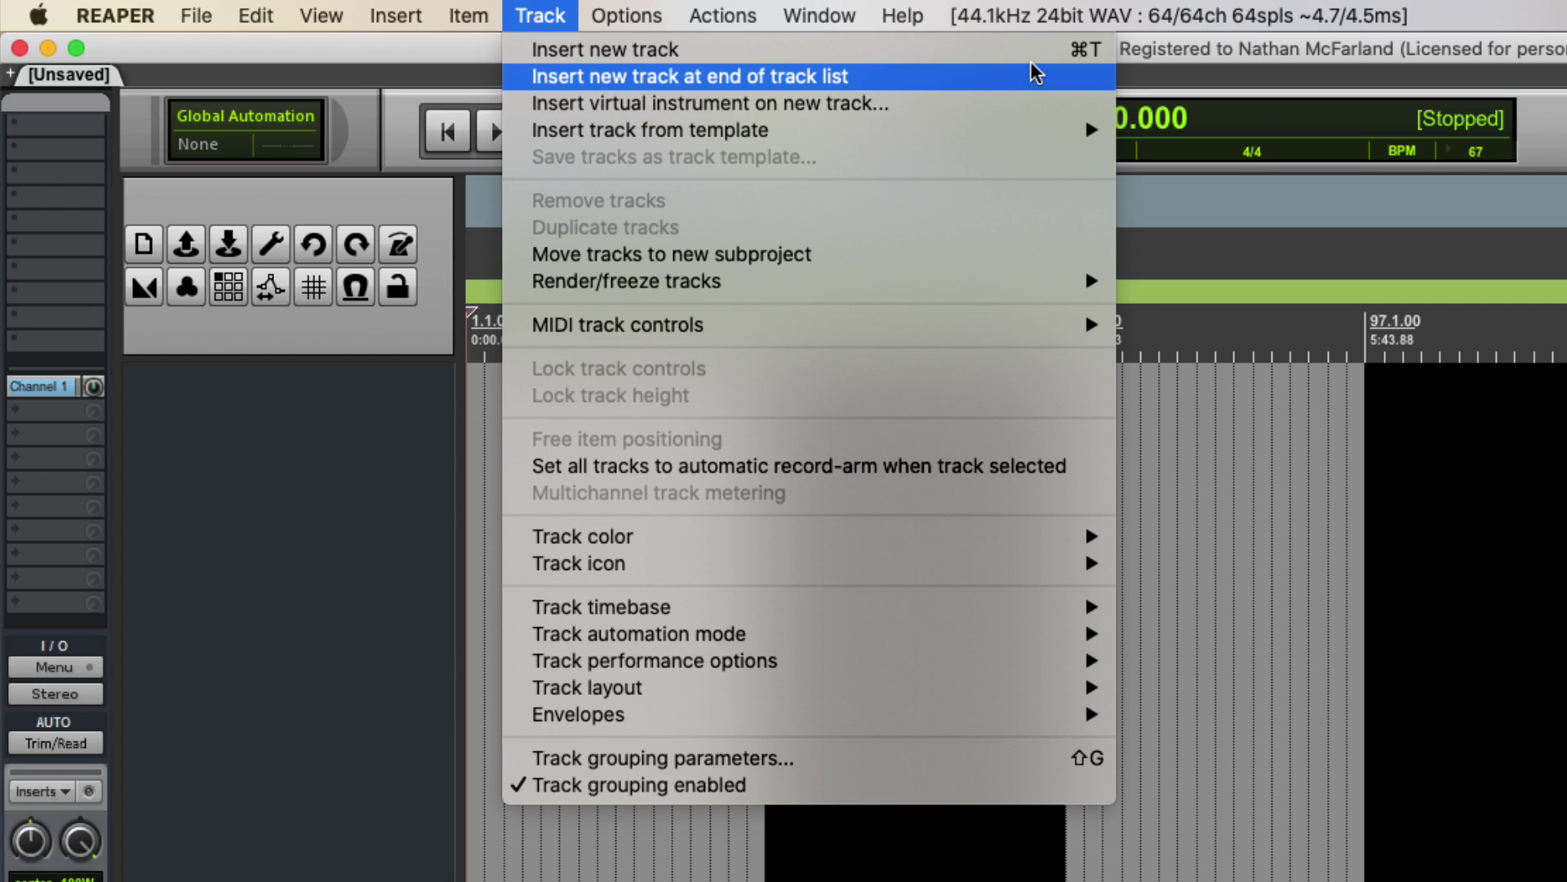
{"action": "left_click", "coordinate": [265, 430]}
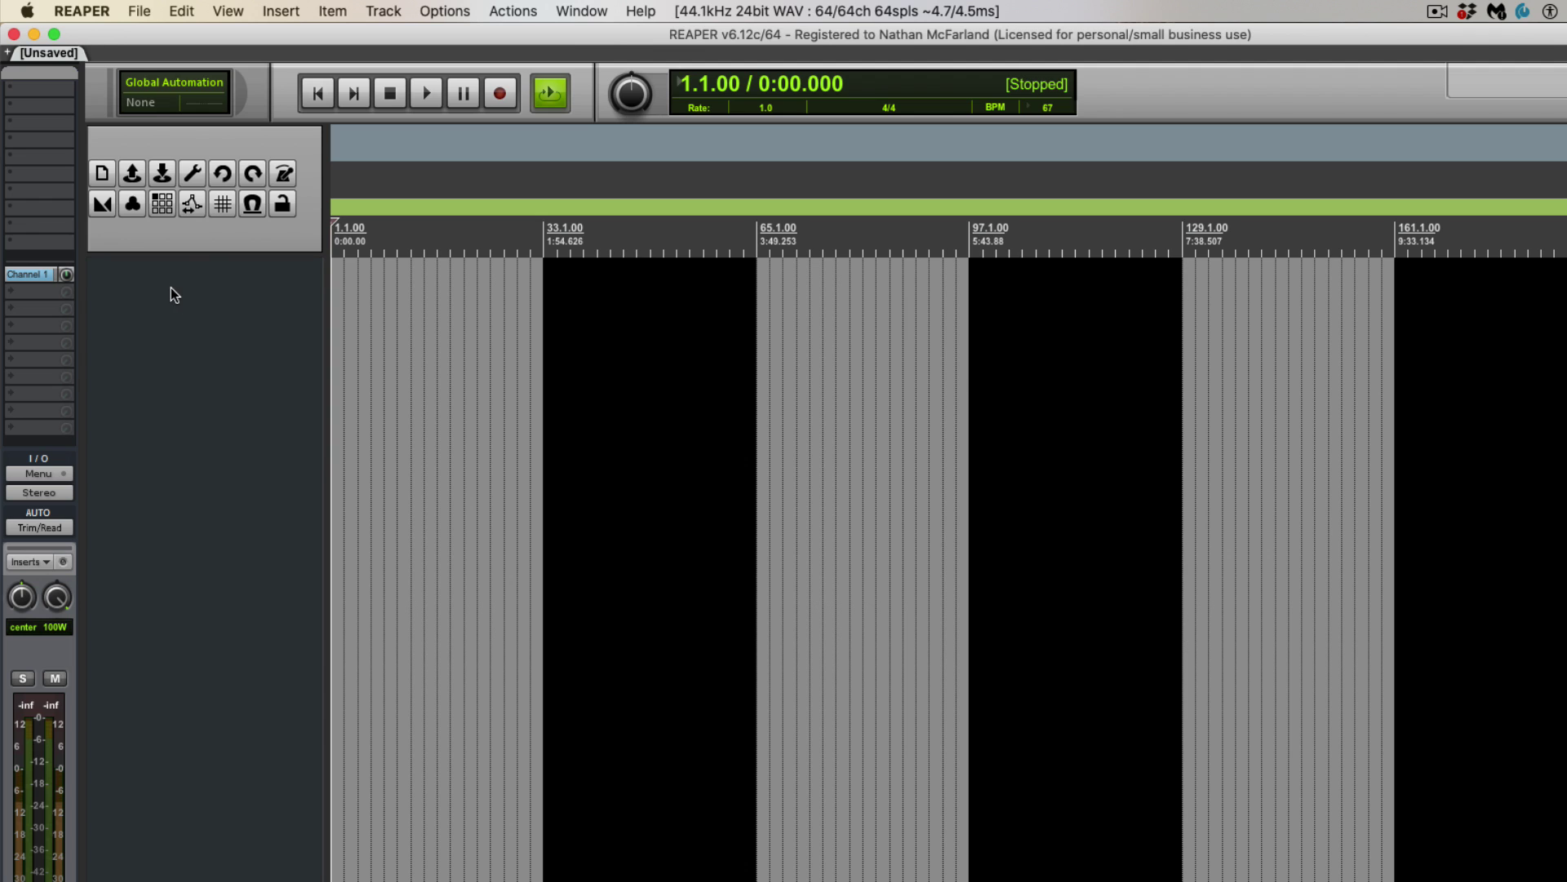
Add four new empty tracks to the project
{"action": "double_click", "coordinate": [170, 287]}
{"action": "double_click", "coordinate": [144, 410]}
{"action": "double_click", "coordinate": [148, 534]}
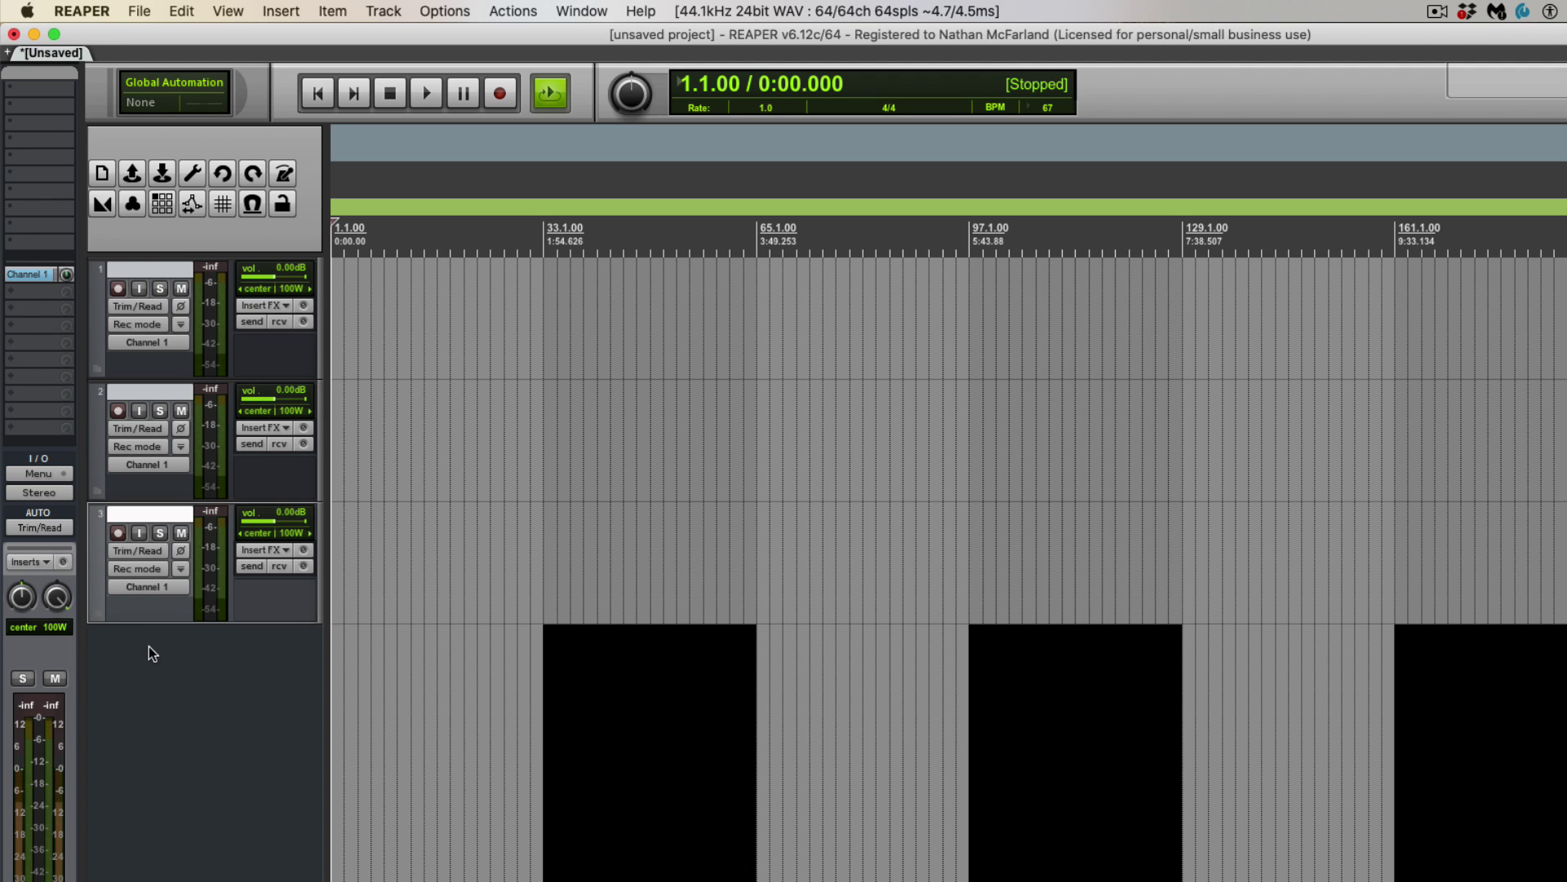
{"action": "double_click", "coordinate": [148, 645]}
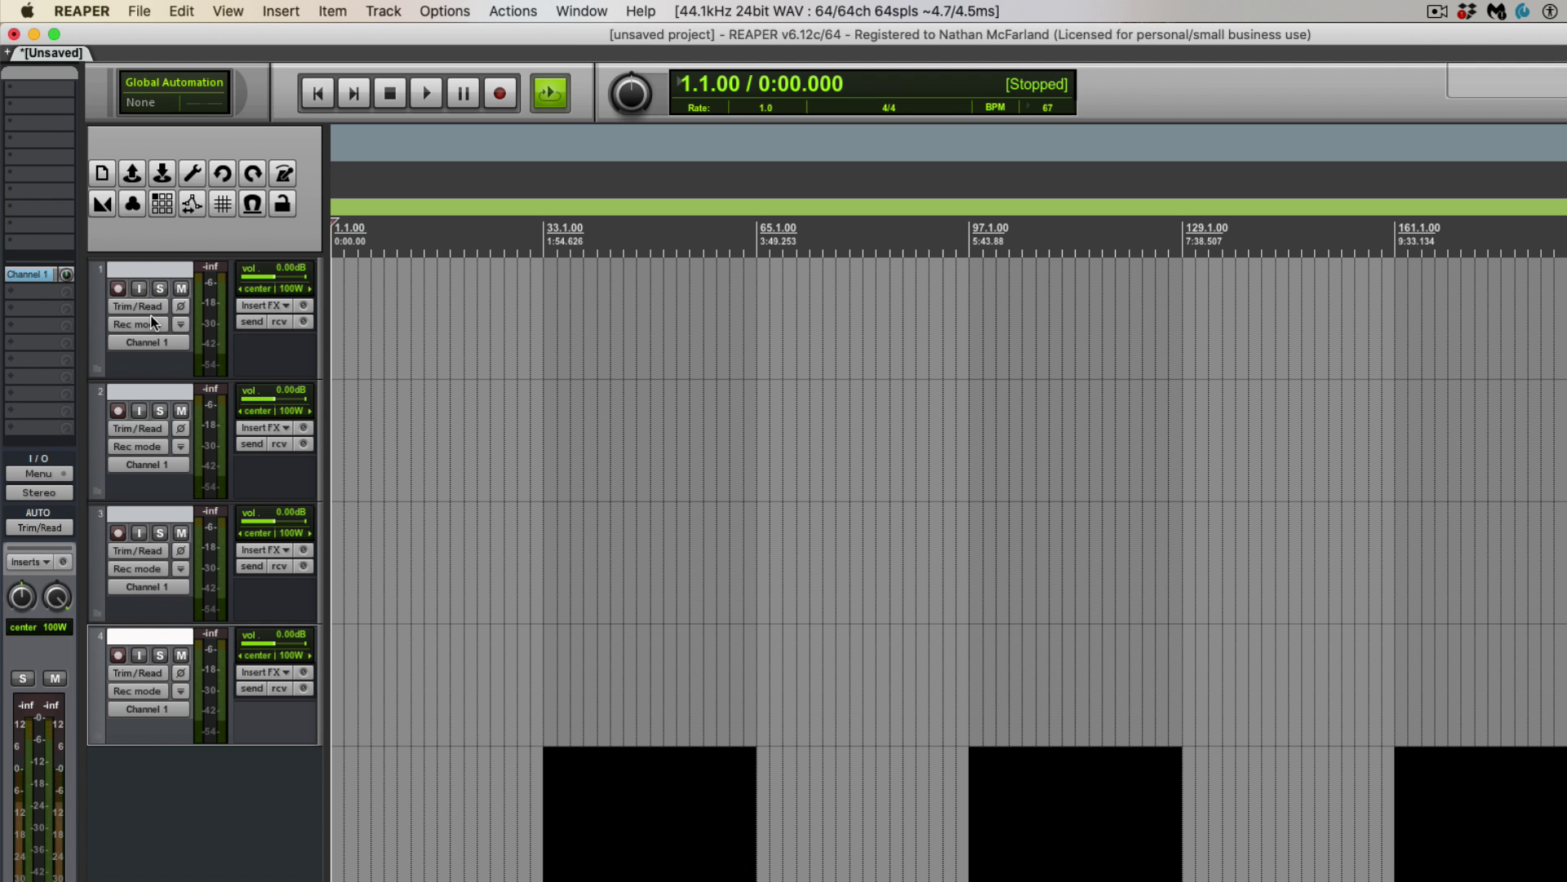
Name the four tracks kick, sn, OH L and Oh R
{"action": "double_click", "coordinate": [144, 270]}
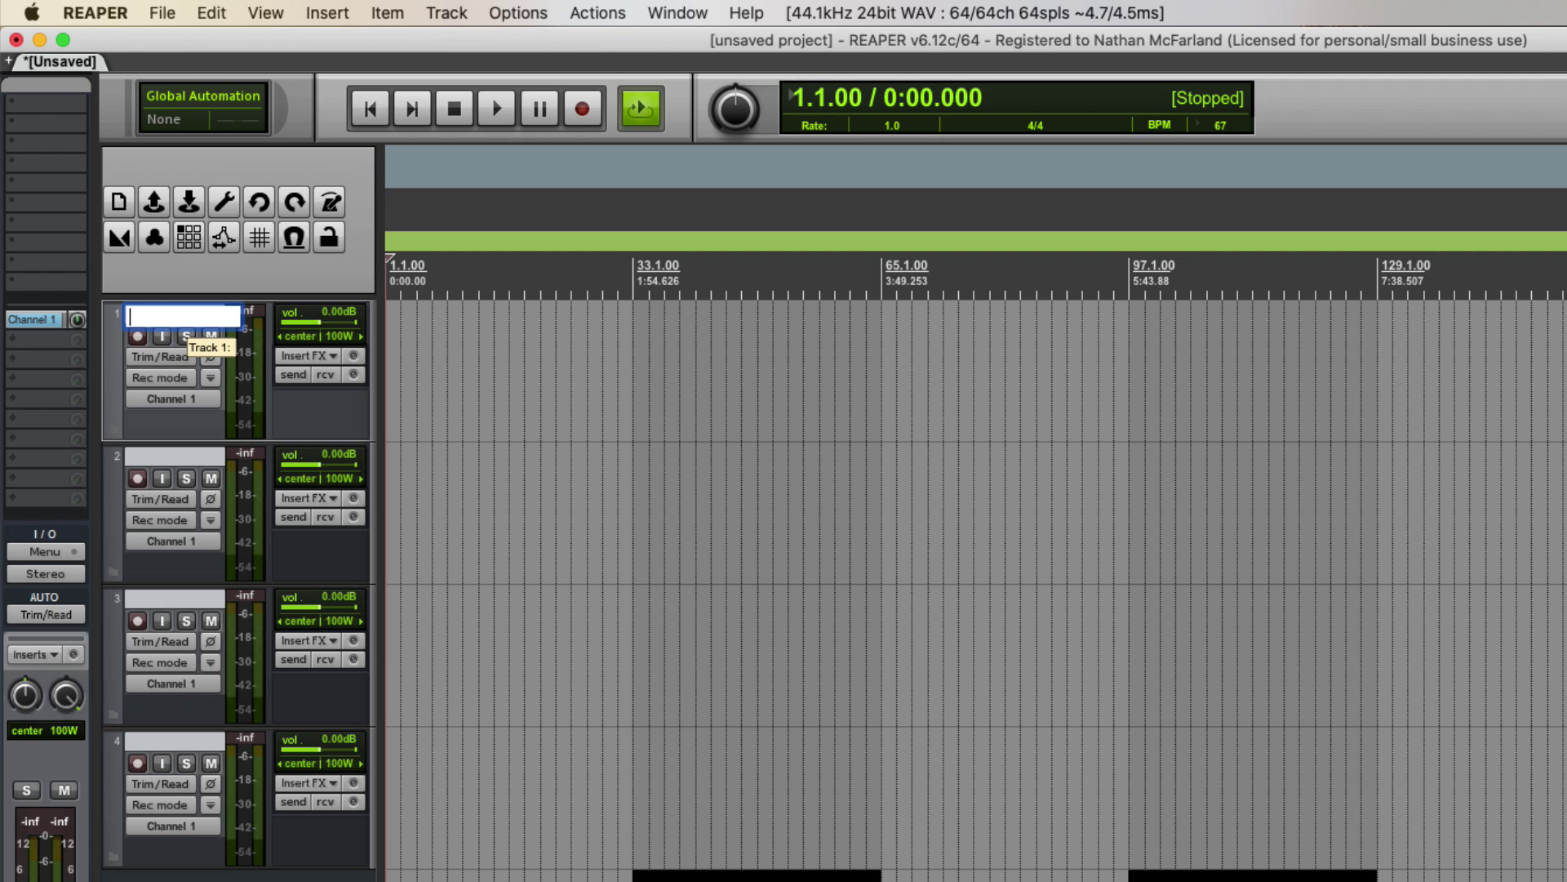
{"action": "type", "text": "kick"}
{"action": "key", "text": "Tab"}
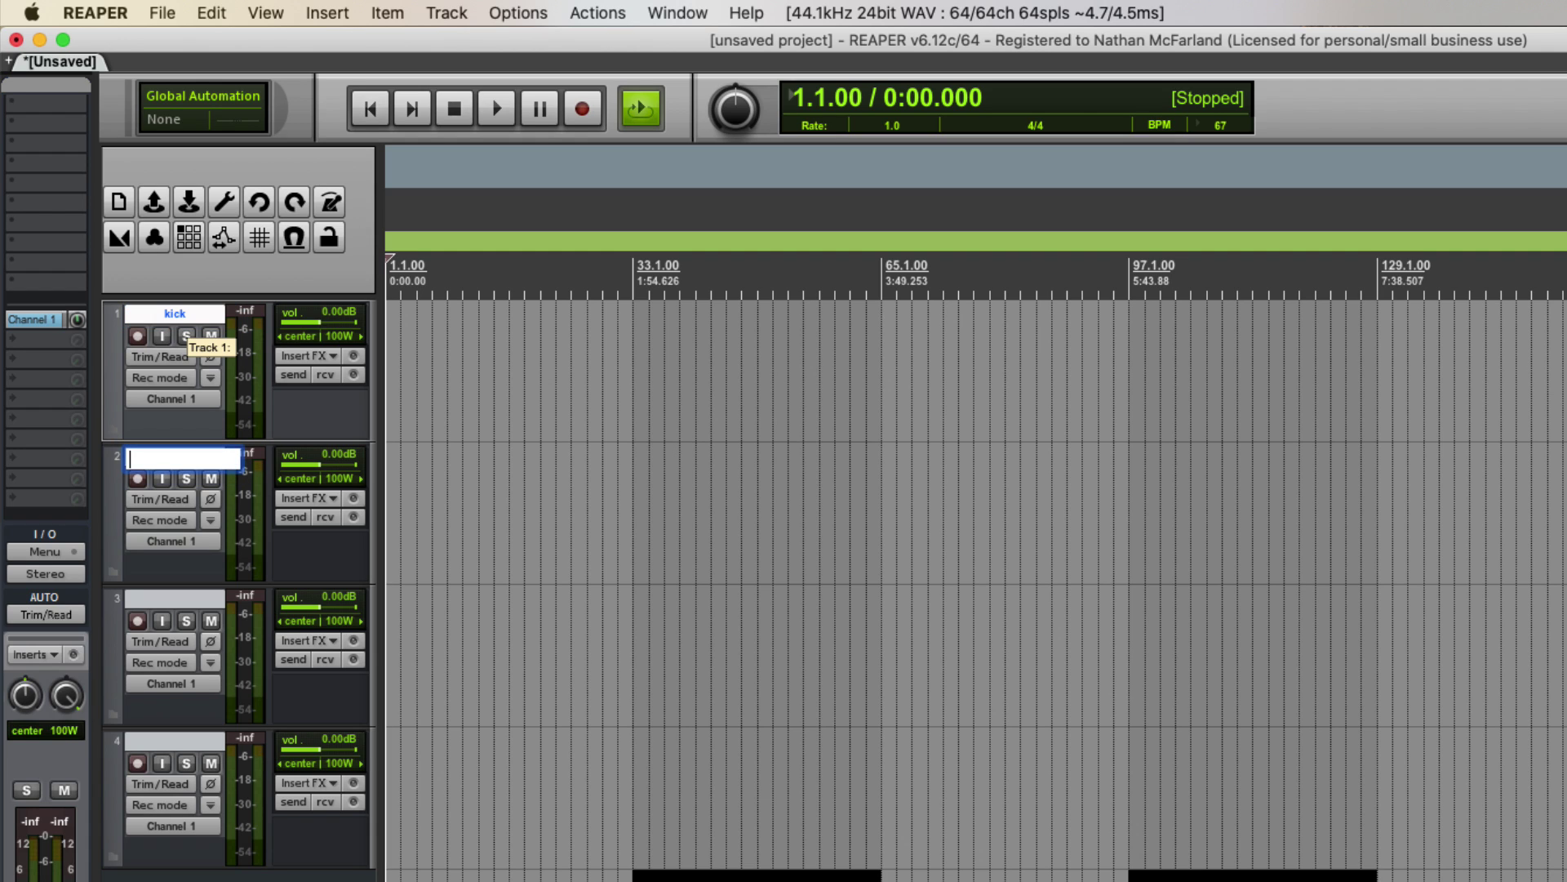
{"action": "type", "text": "sn"}
{"action": "key", "text": "Tab"}
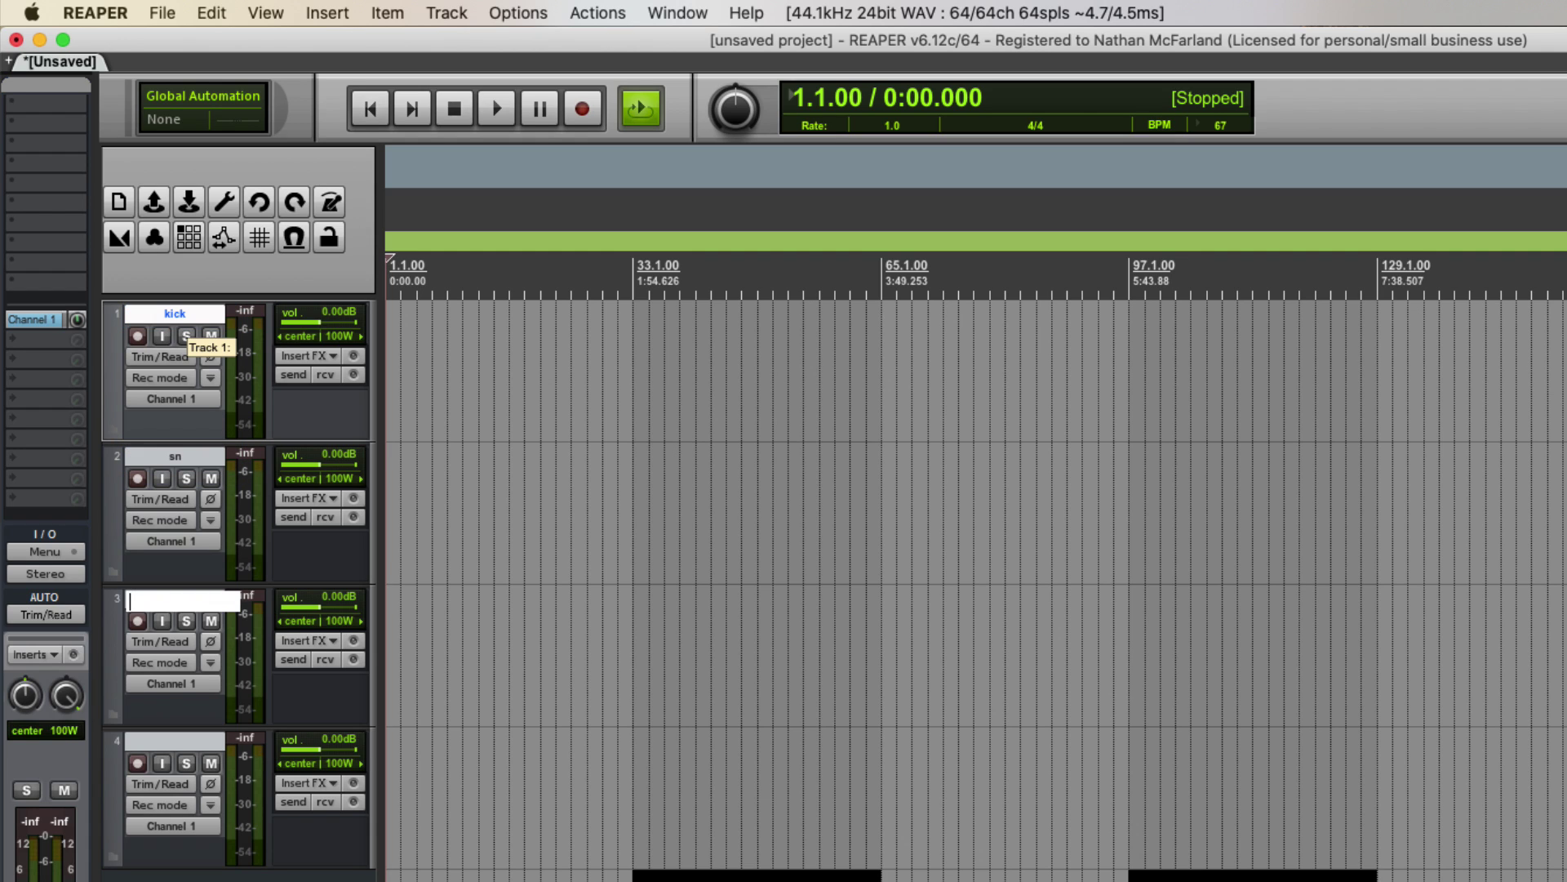
{"action": "type", "text": "oH L"}
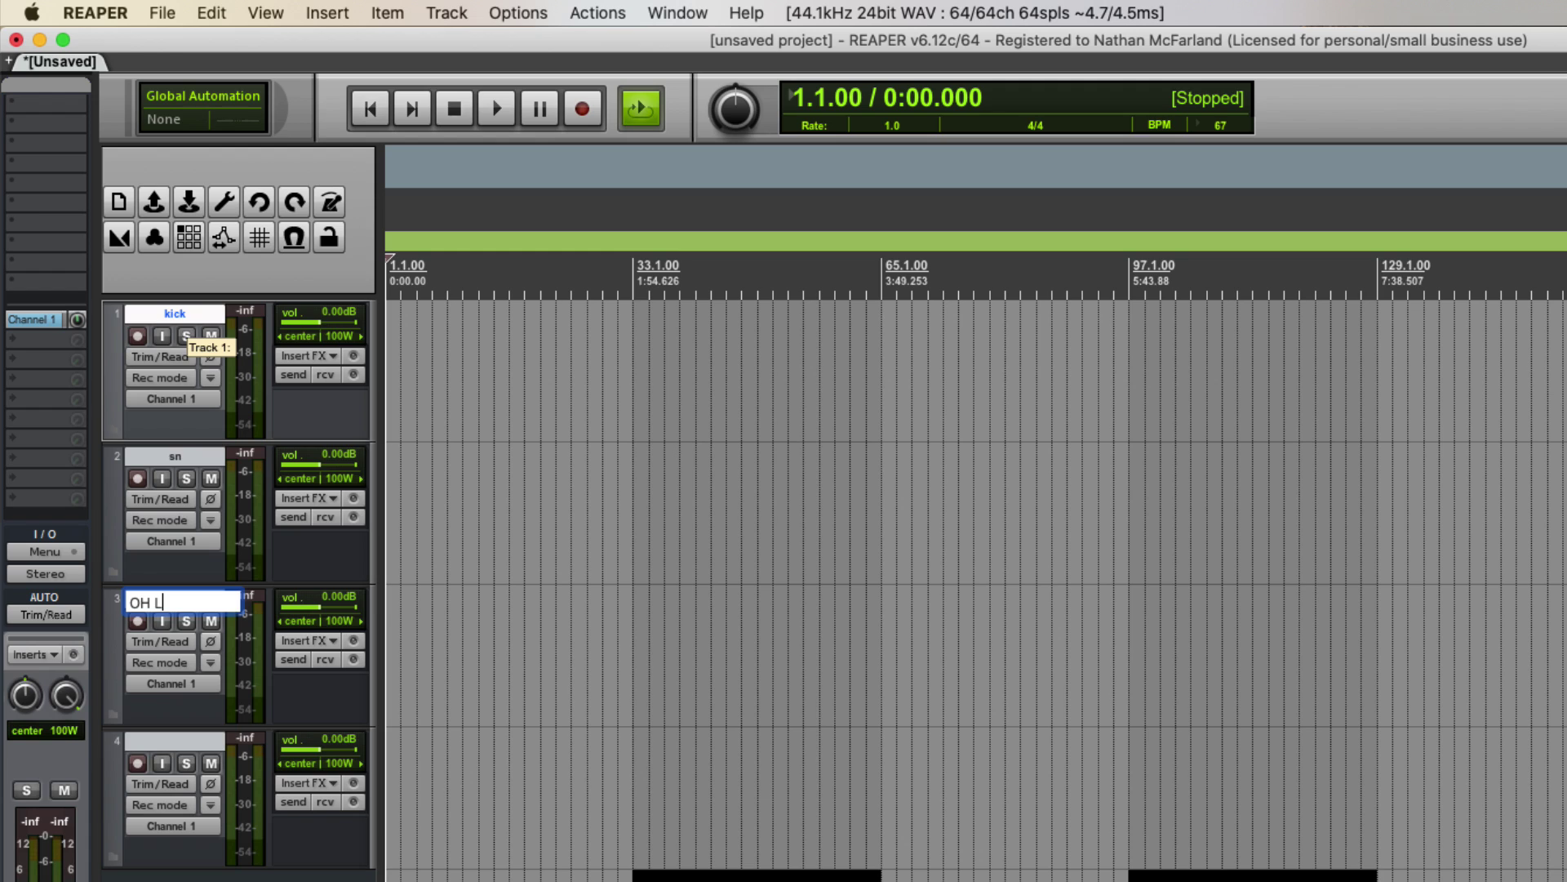
{"action": "key", "text": "Tab"}
{"action": "type", "text": "Oh R"}
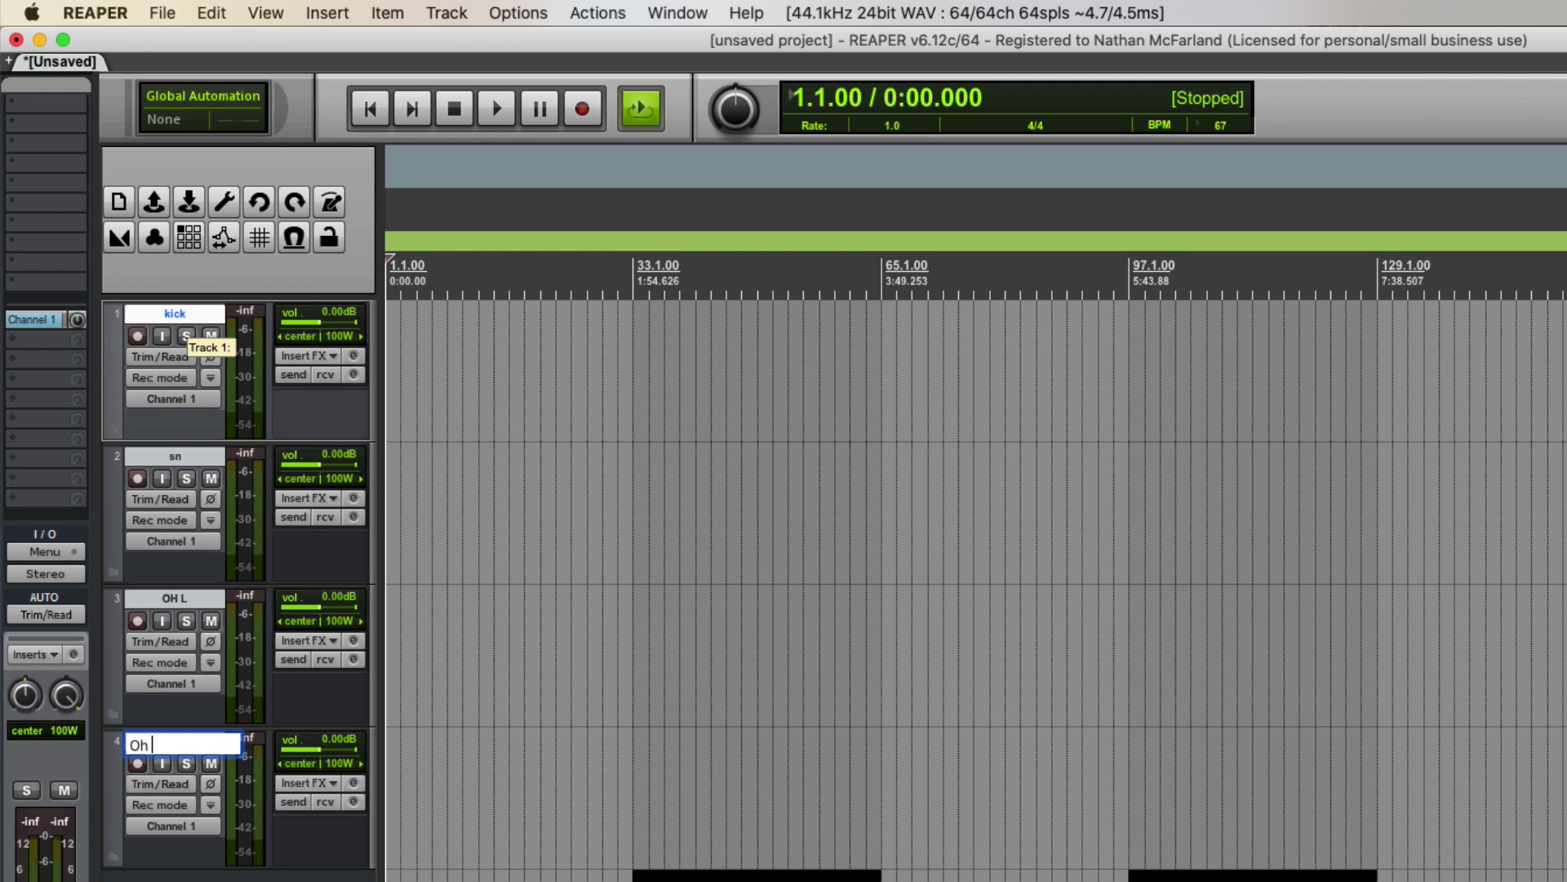
{"action": "key", "text": "Return"}
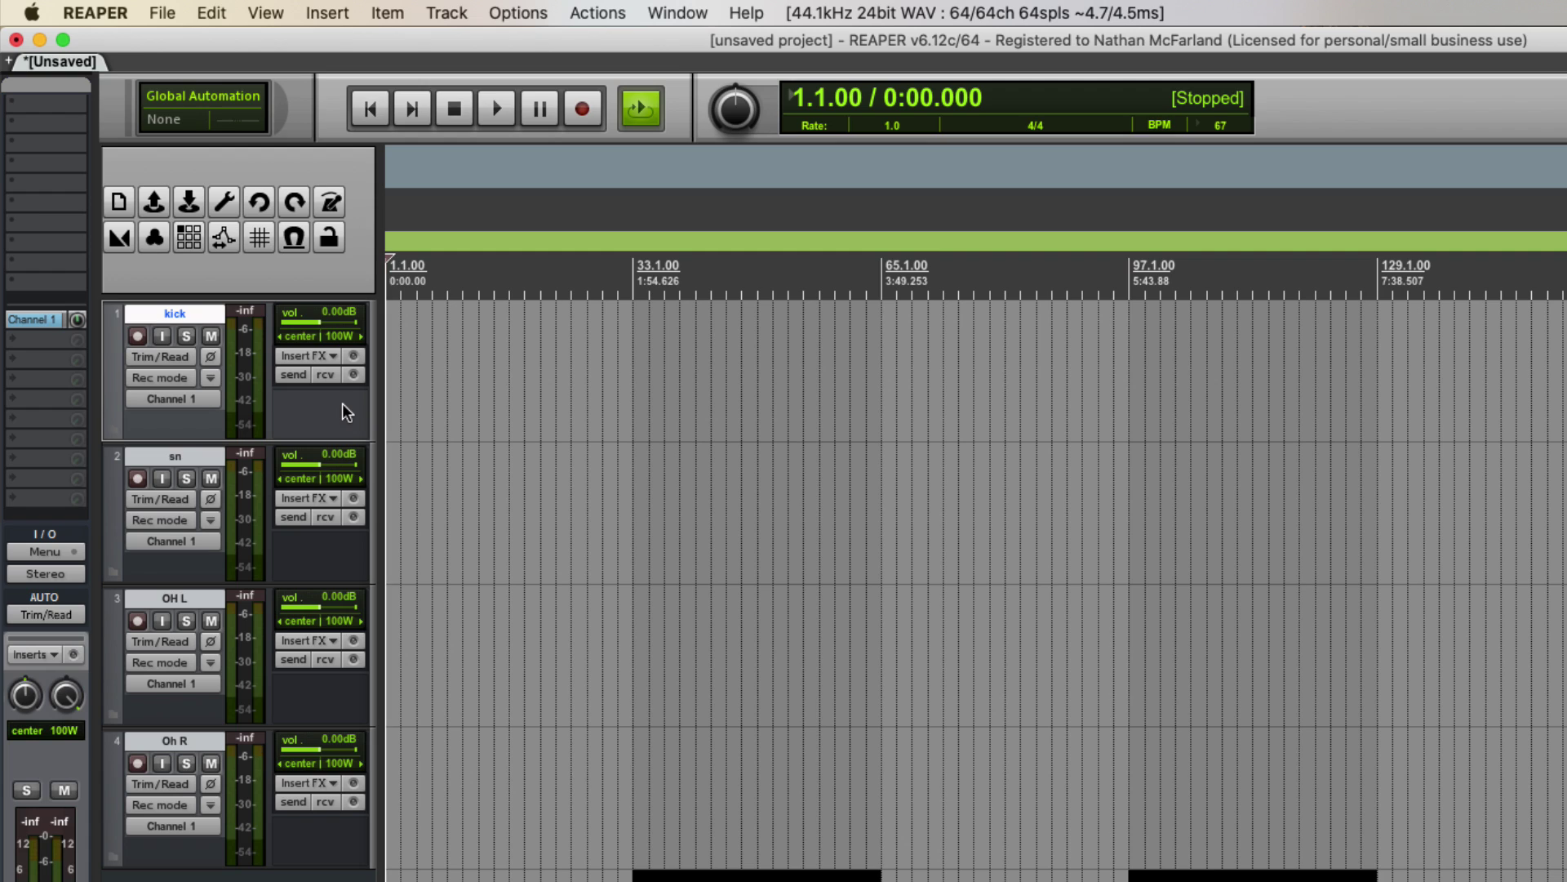
Select tracks 1–4 and open the Colors dialog via Track color > Set tracks to custom color
{"action": "left_click", "coordinate": [347, 857], "text": "shift"}
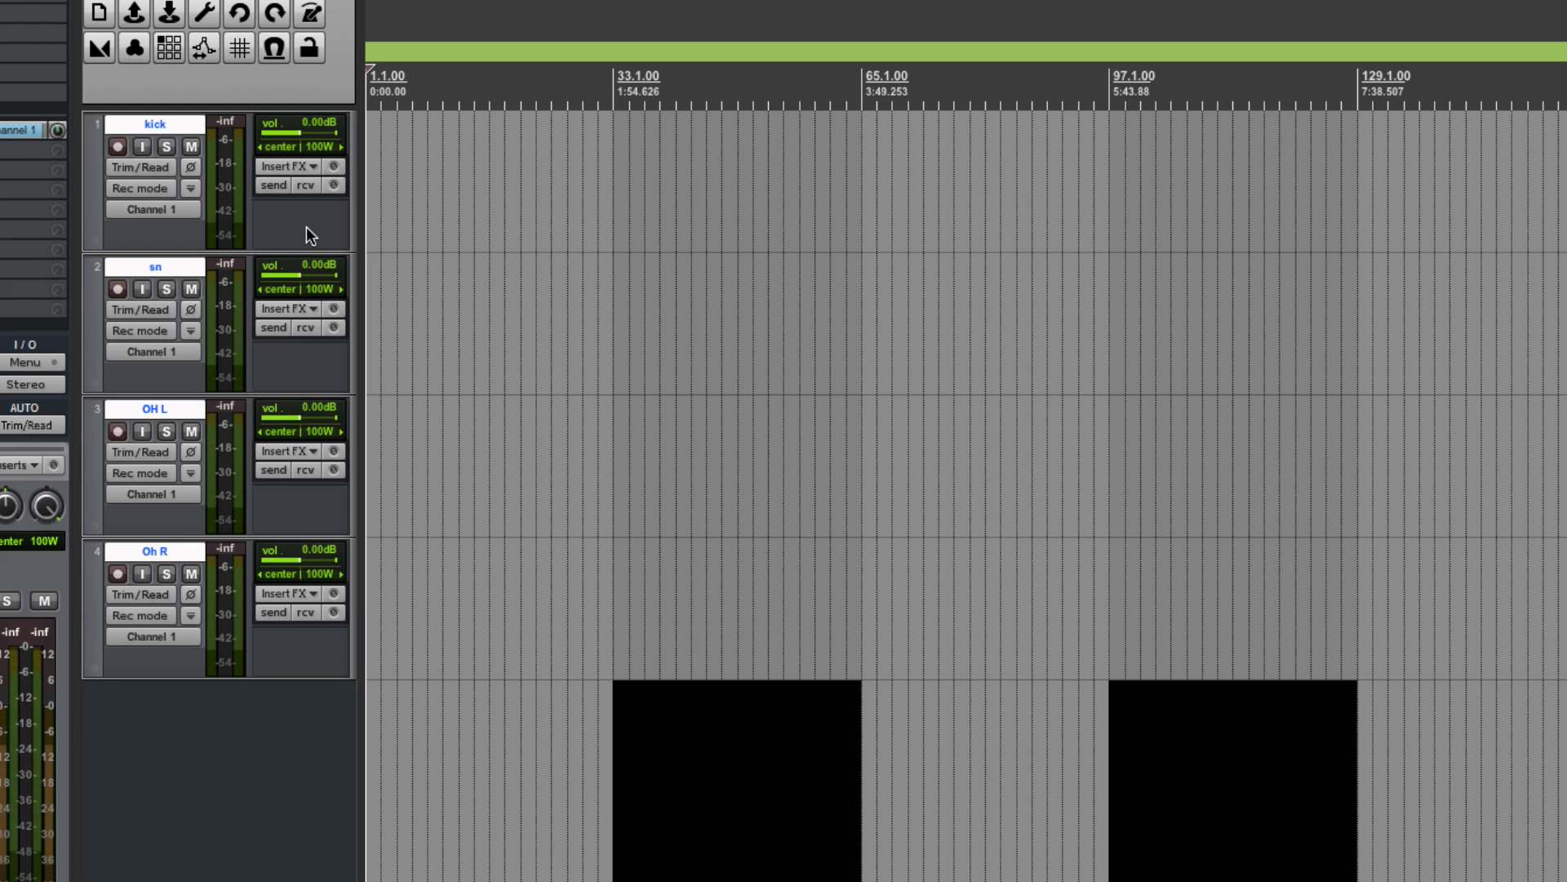
{"action": "right_click", "coordinate": [303, 232]}
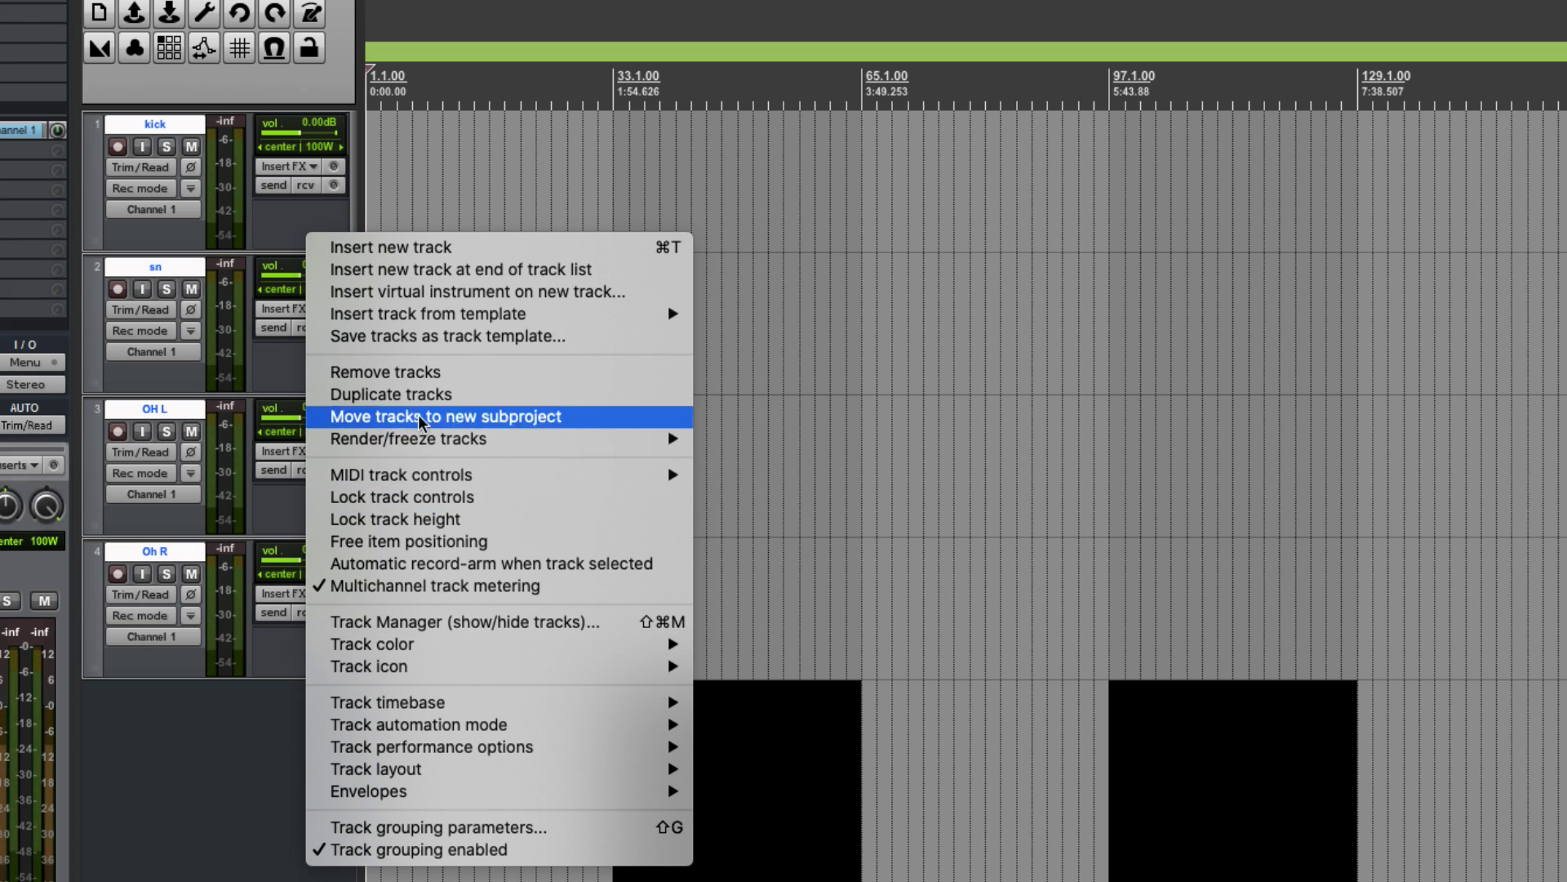
{"action": "mouse_move", "coordinate": [400, 651]}
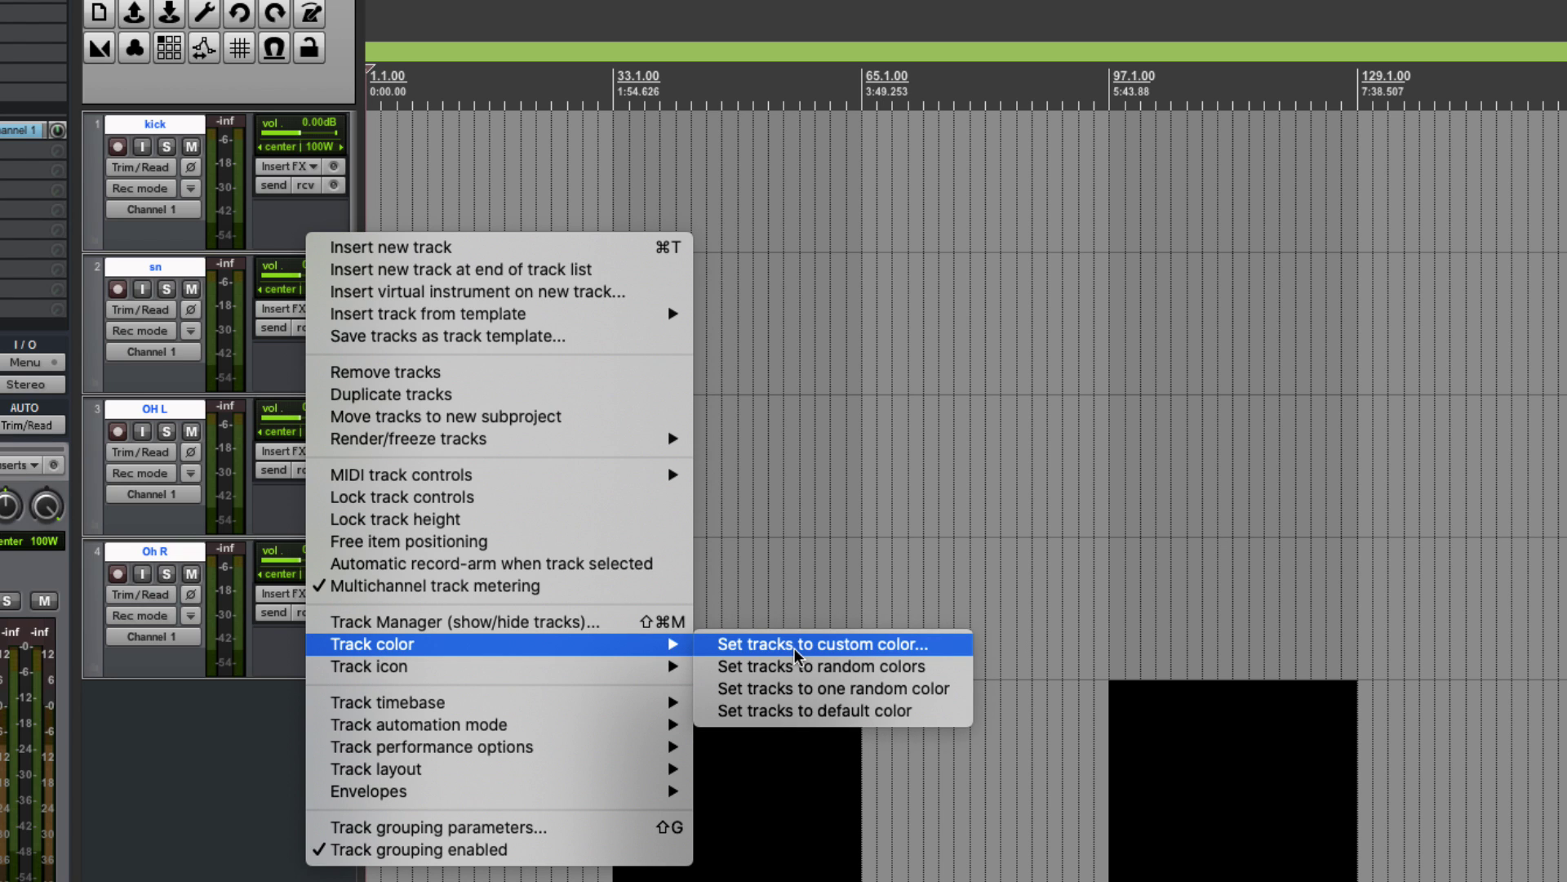
{"action": "left_click", "coordinate": [796, 653]}
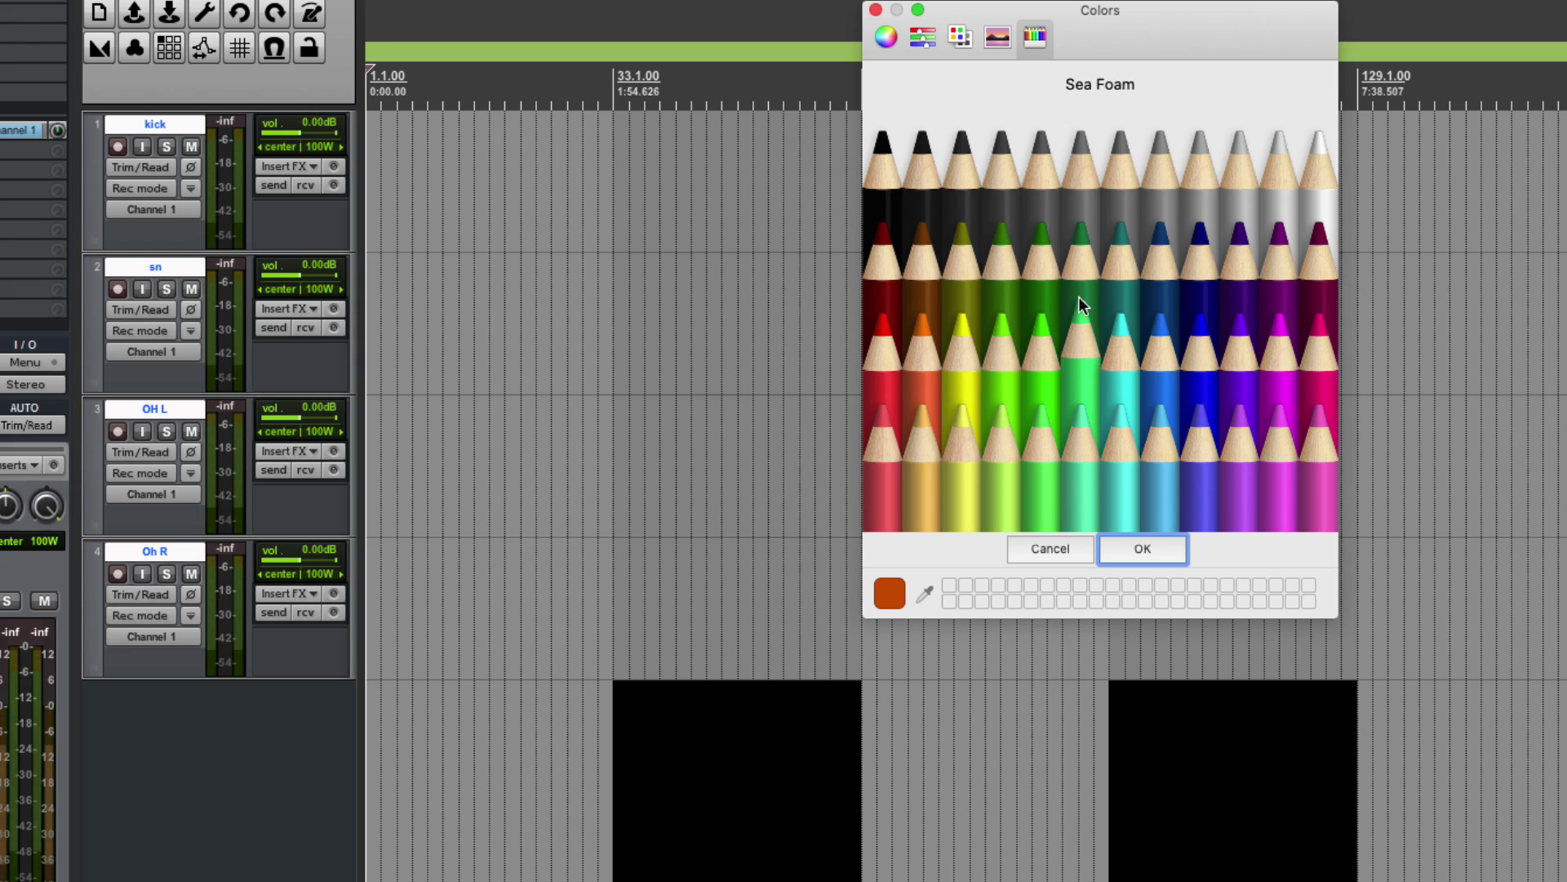
Give kick, sn, OH L and Oh R the Blueberry pencil colour, then open the Mixer
{"action": "left_click", "coordinate": [889, 37]}
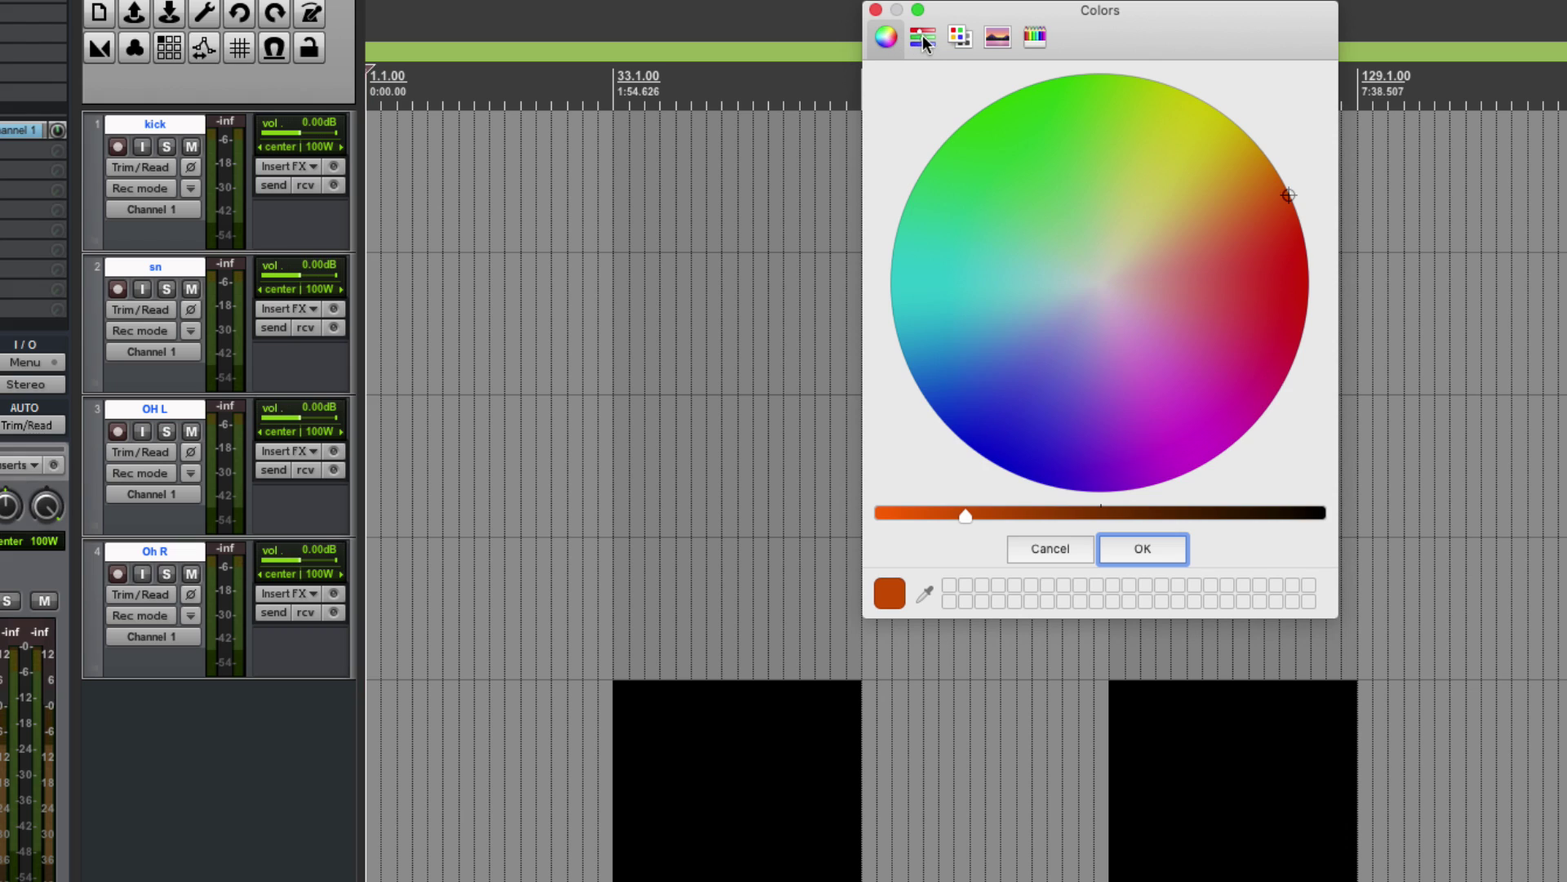
{"action": "left_click", "coordinate": [923, 37]}
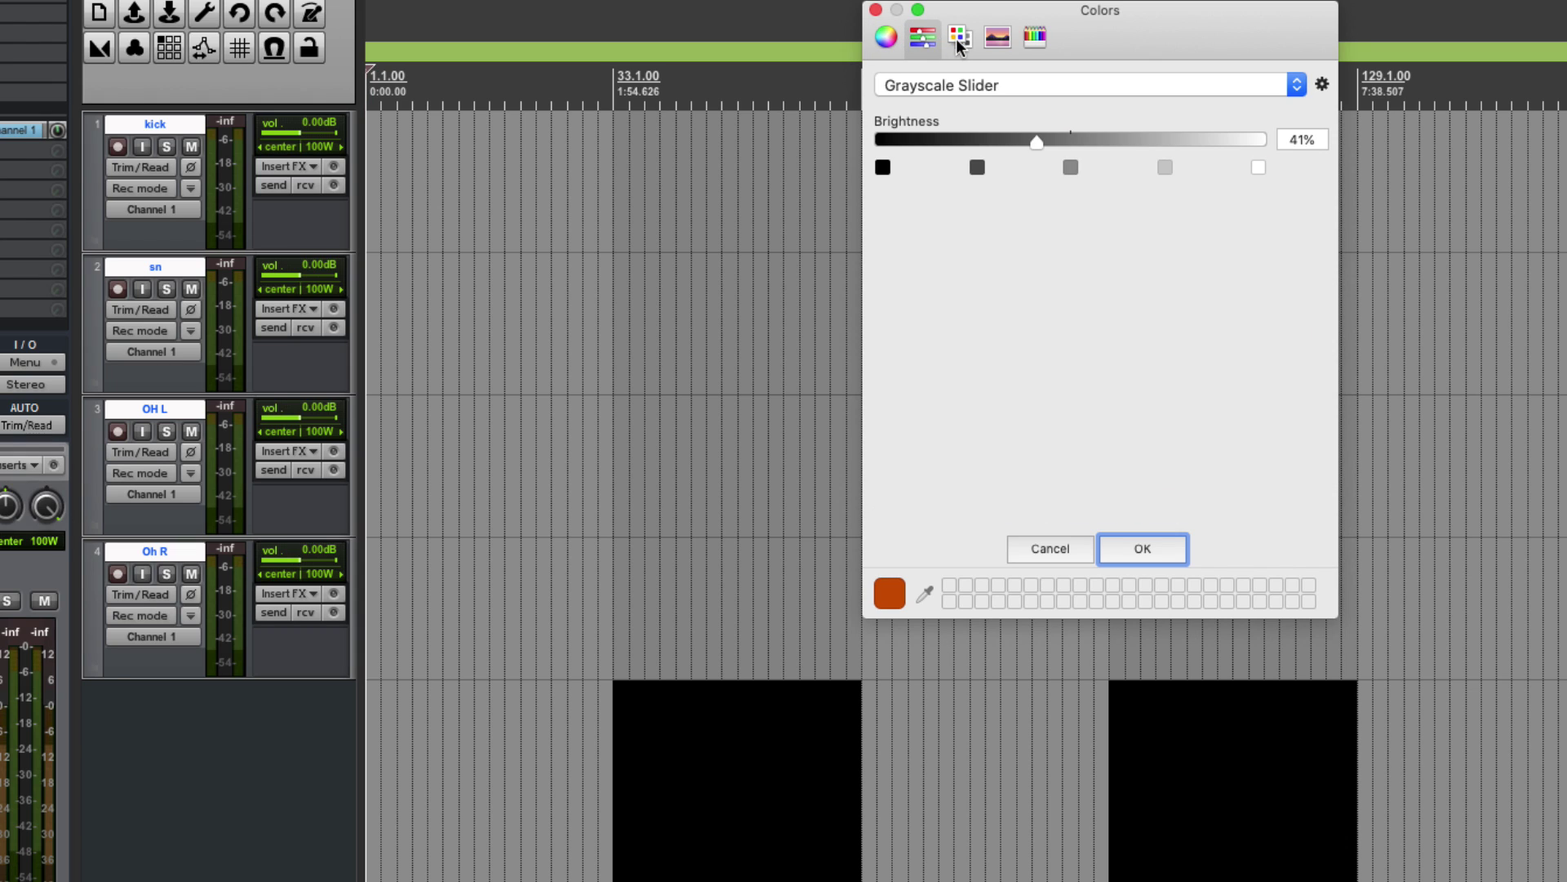
{"action": "left_click", "coordinate": [959, 39]}
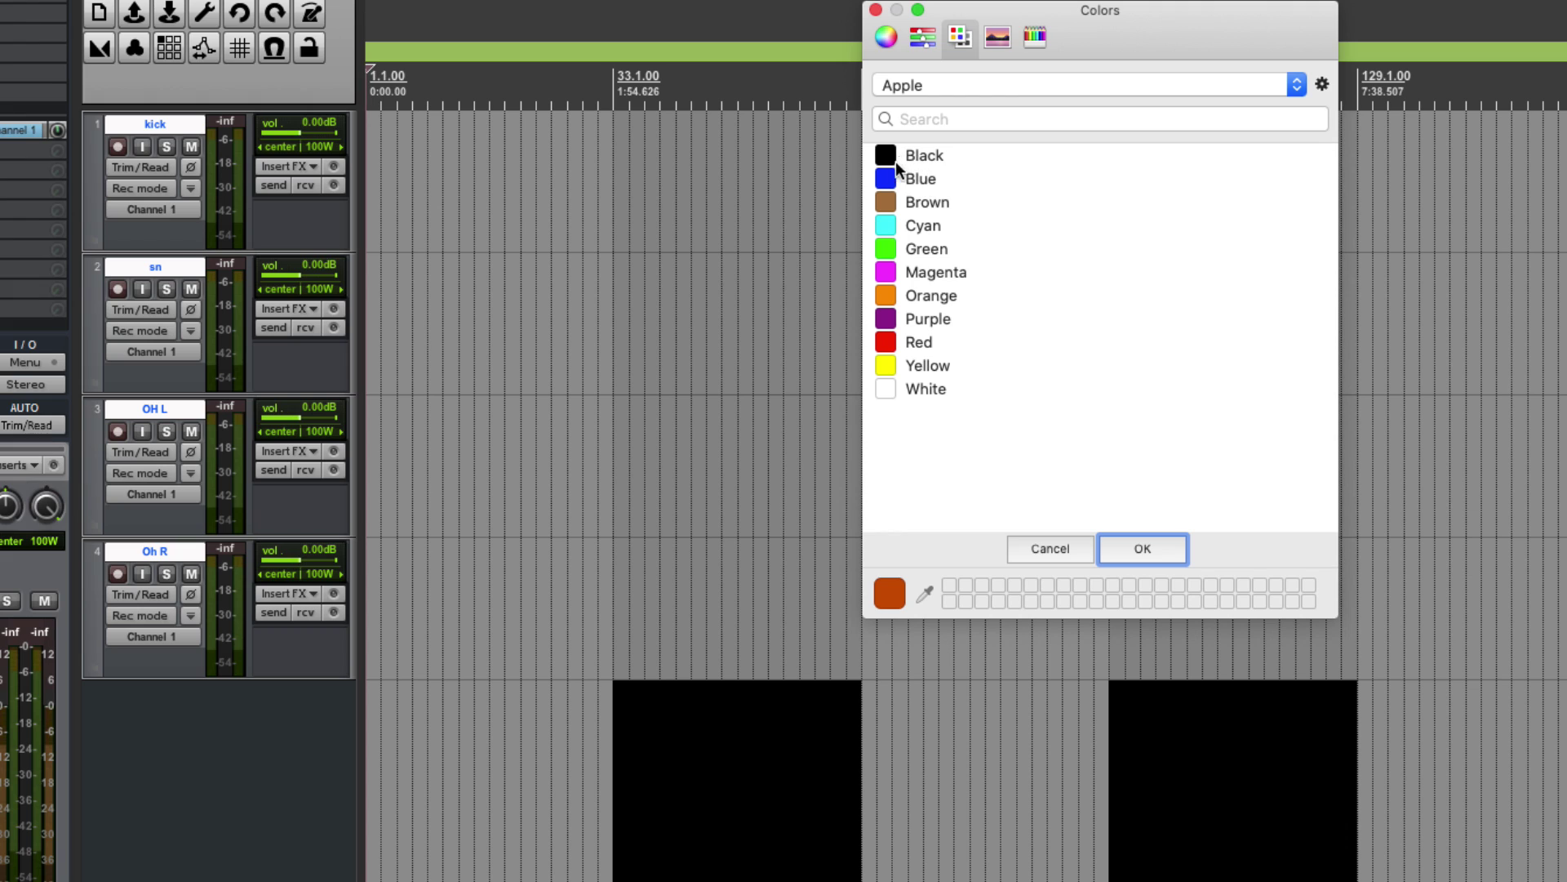
{"action": "left_click", "coordinate": [1000, 36]}
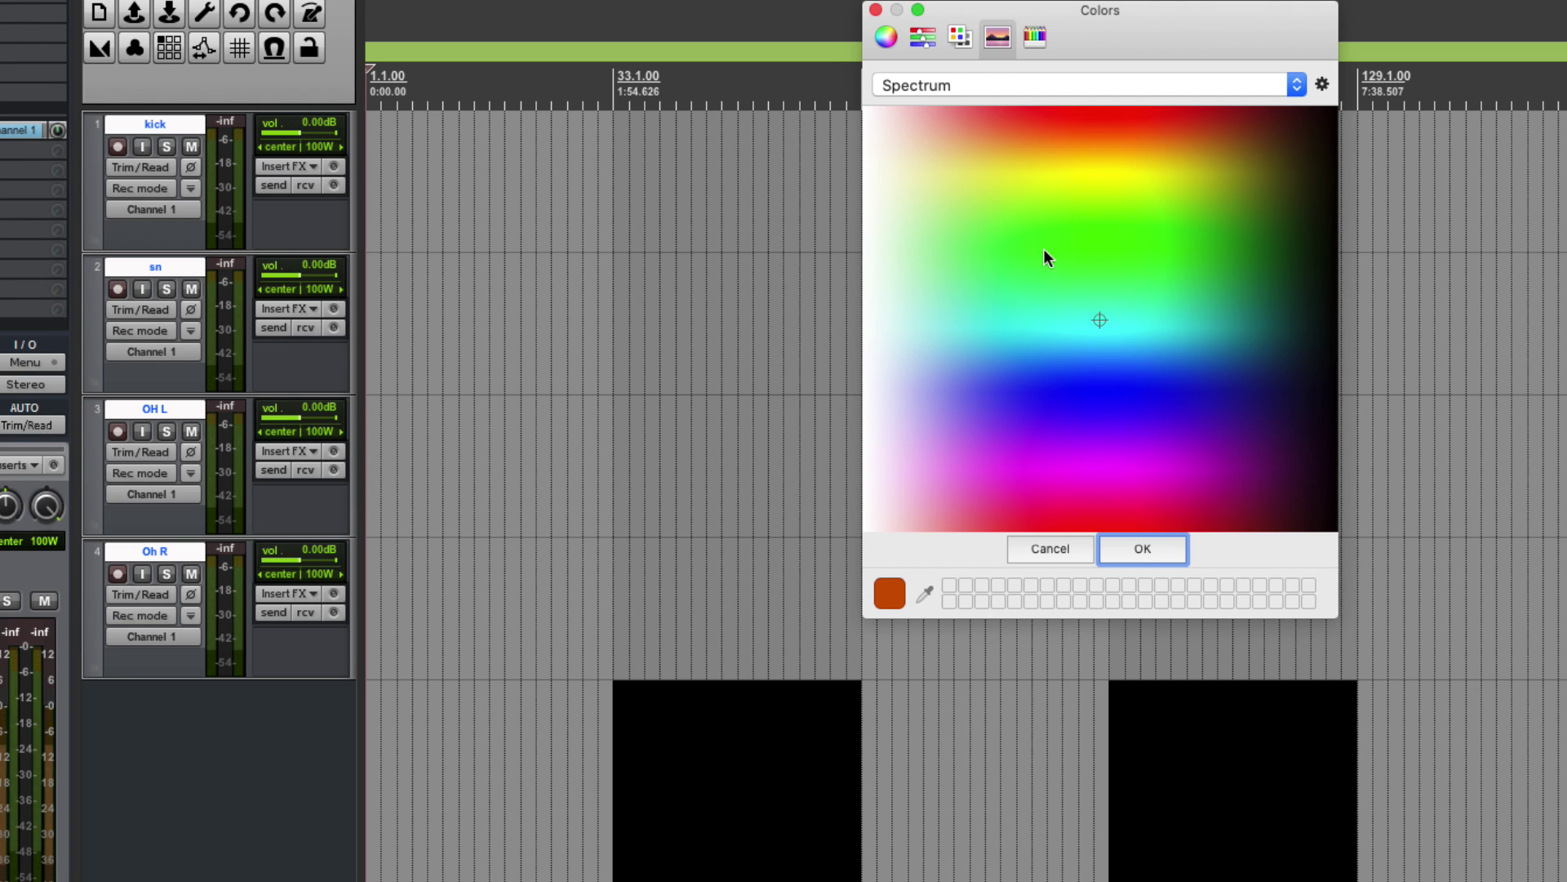
{"action": "left_click", "coordinate": [1034, 39]}
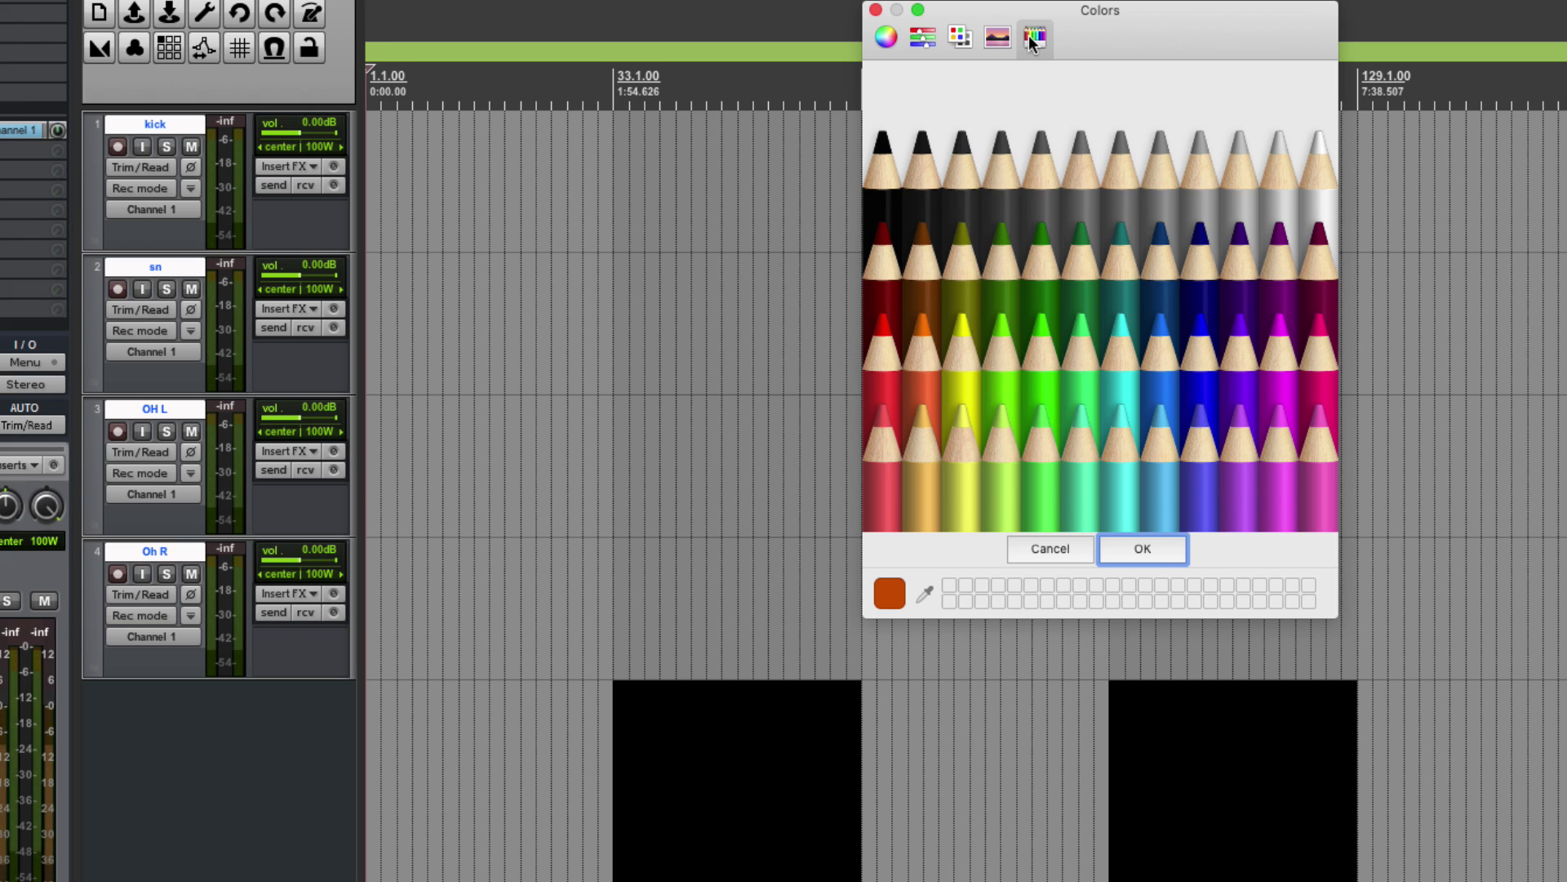
{"action": "left_click", "coordinate": [1199, 389]}
{"action": "left_click", "coordinate": [1159, 545]}
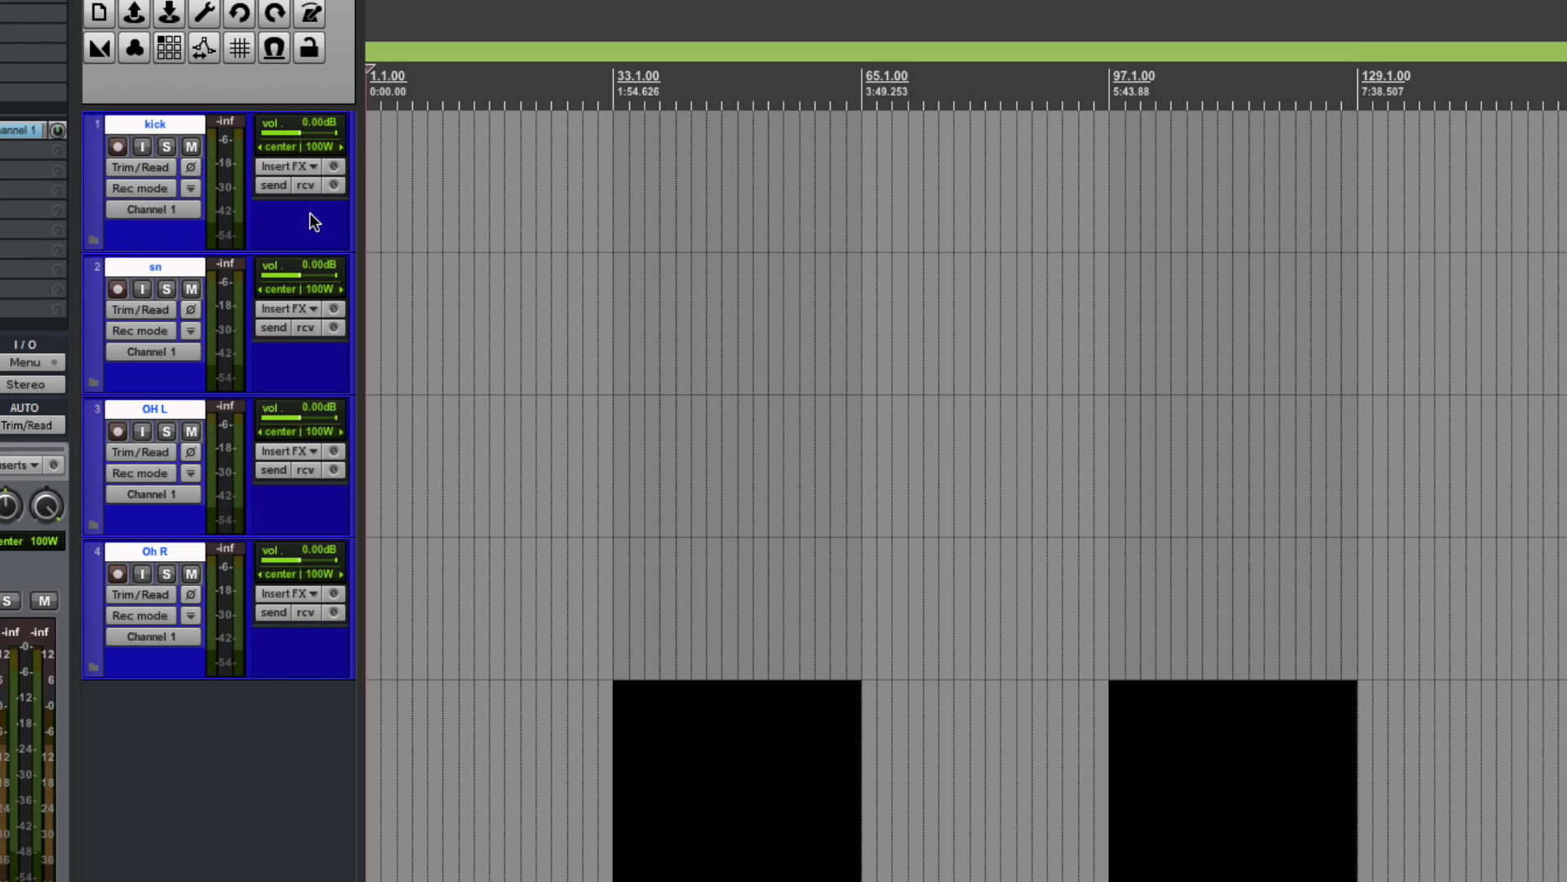
{"action": "key", "text": "super+m"}
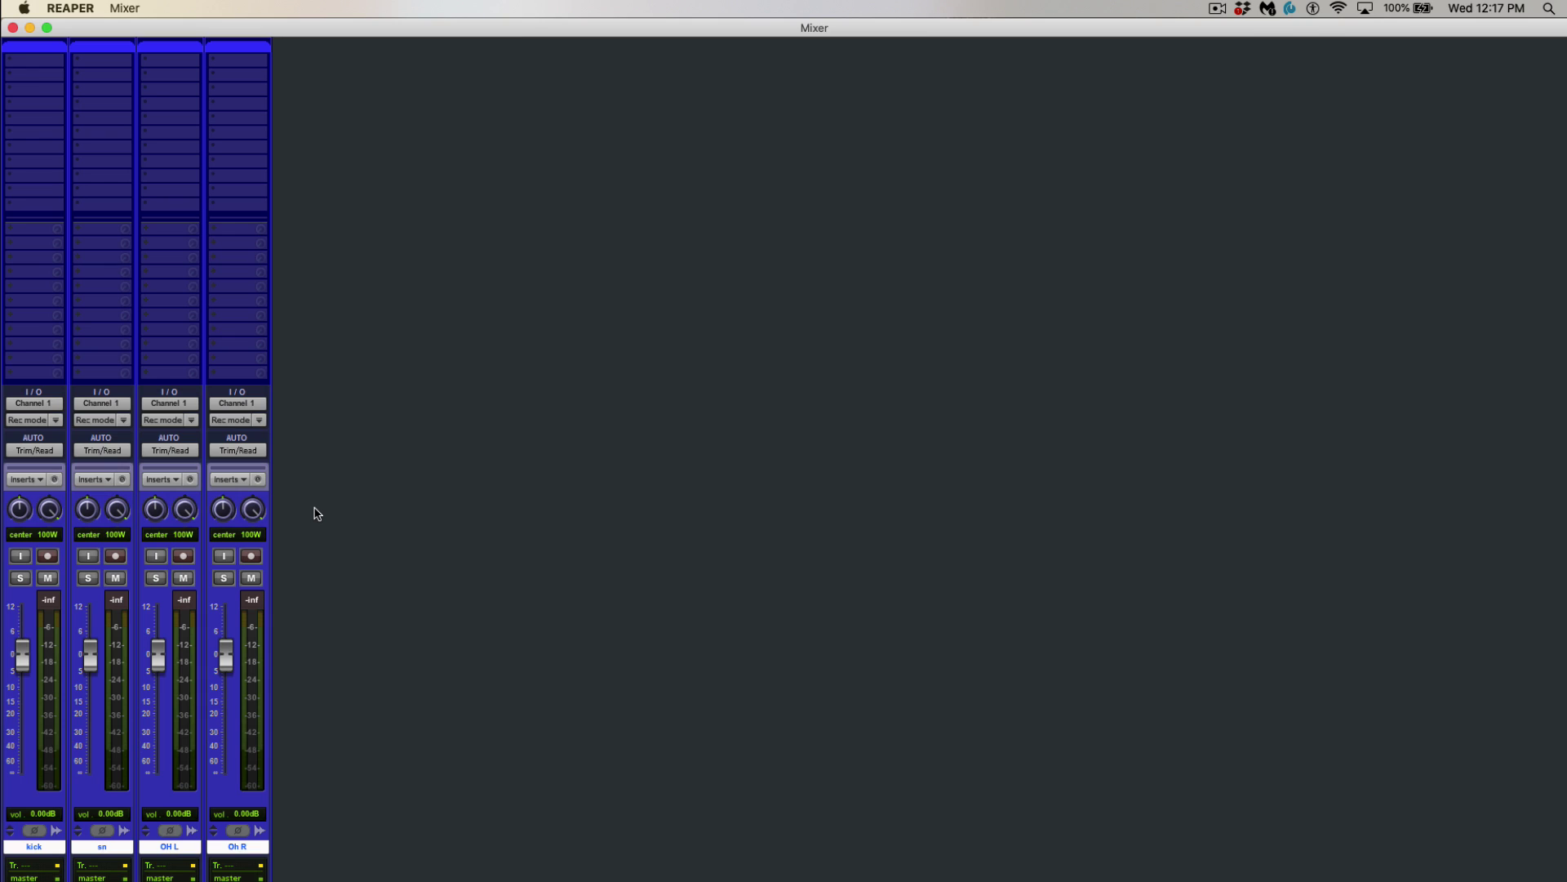
Close the Mixer and insert the Doctor Busses track template below the drum tracks
{"action": "key", "text": "super+m"}
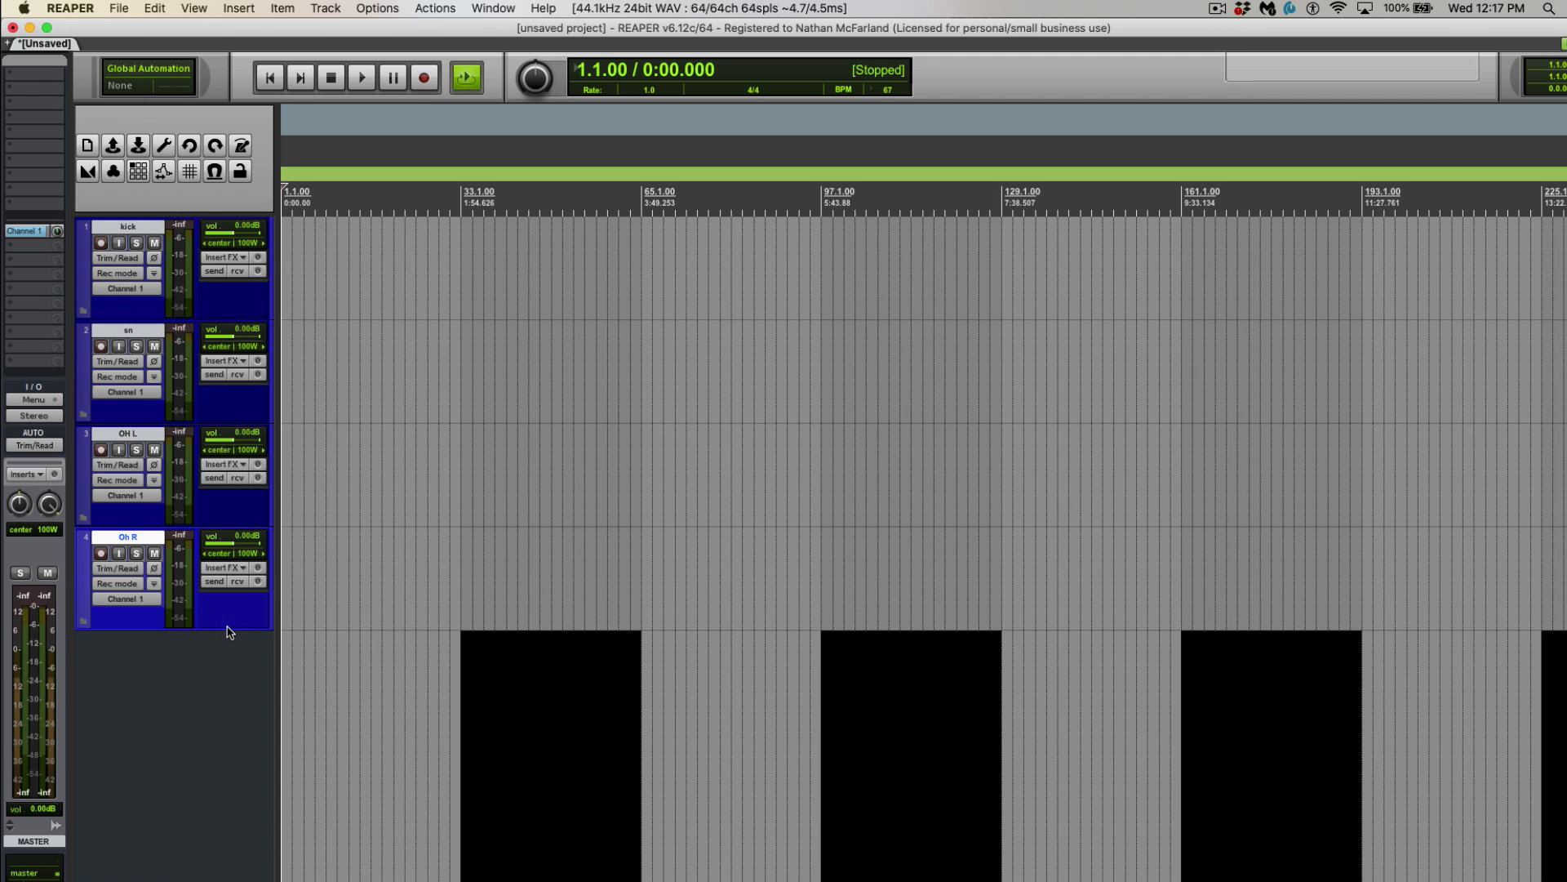
{"action": "right_click", "coordinate": [164, 684]}
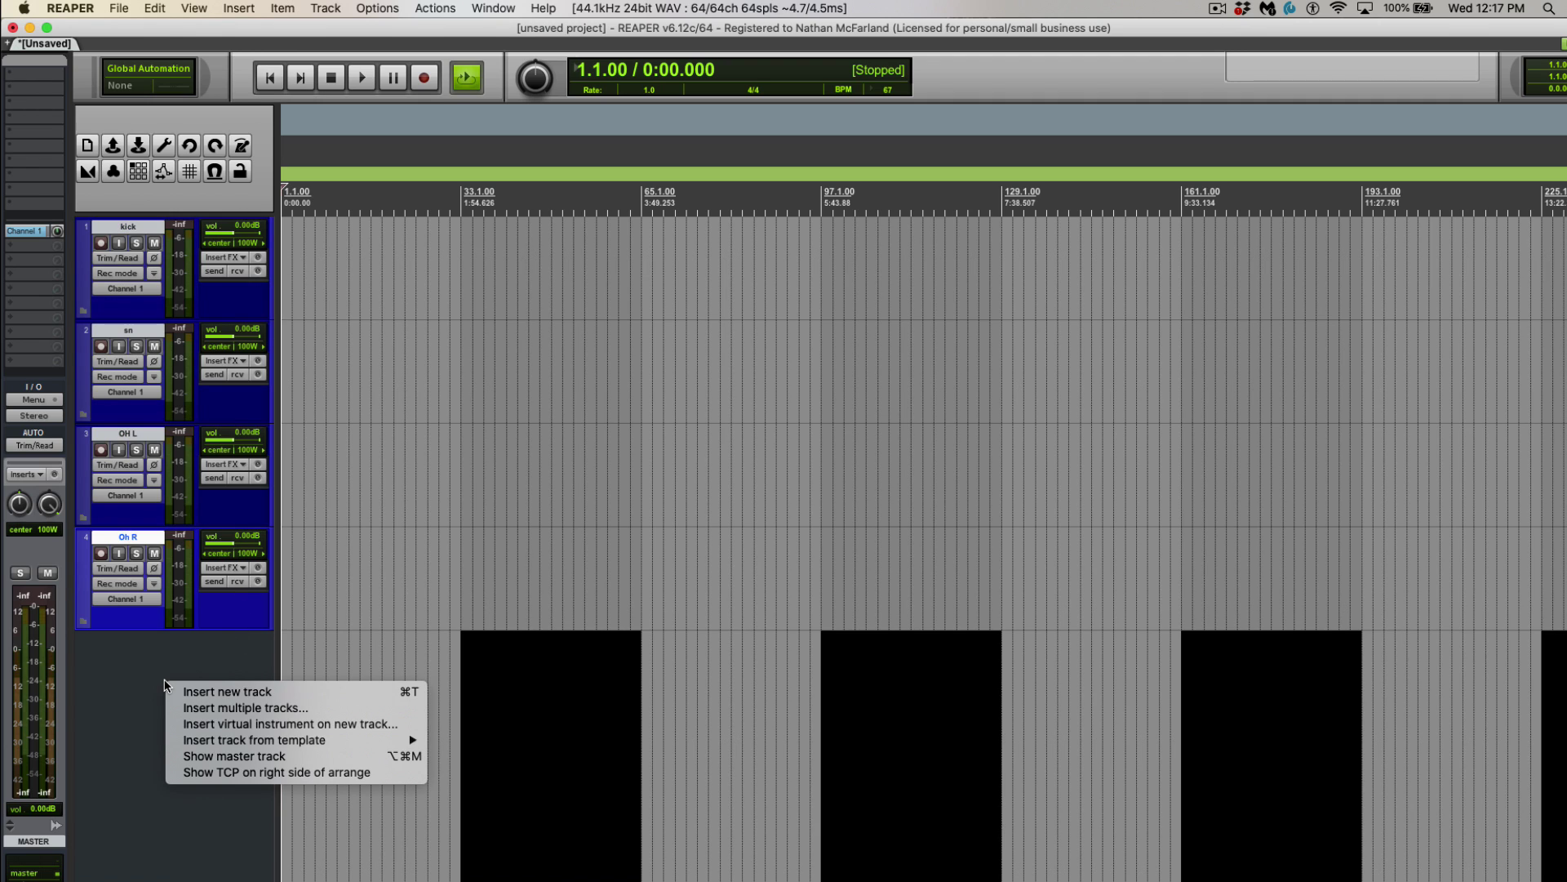
{"action": "mouse_move", "coordinate": [209, 740]}
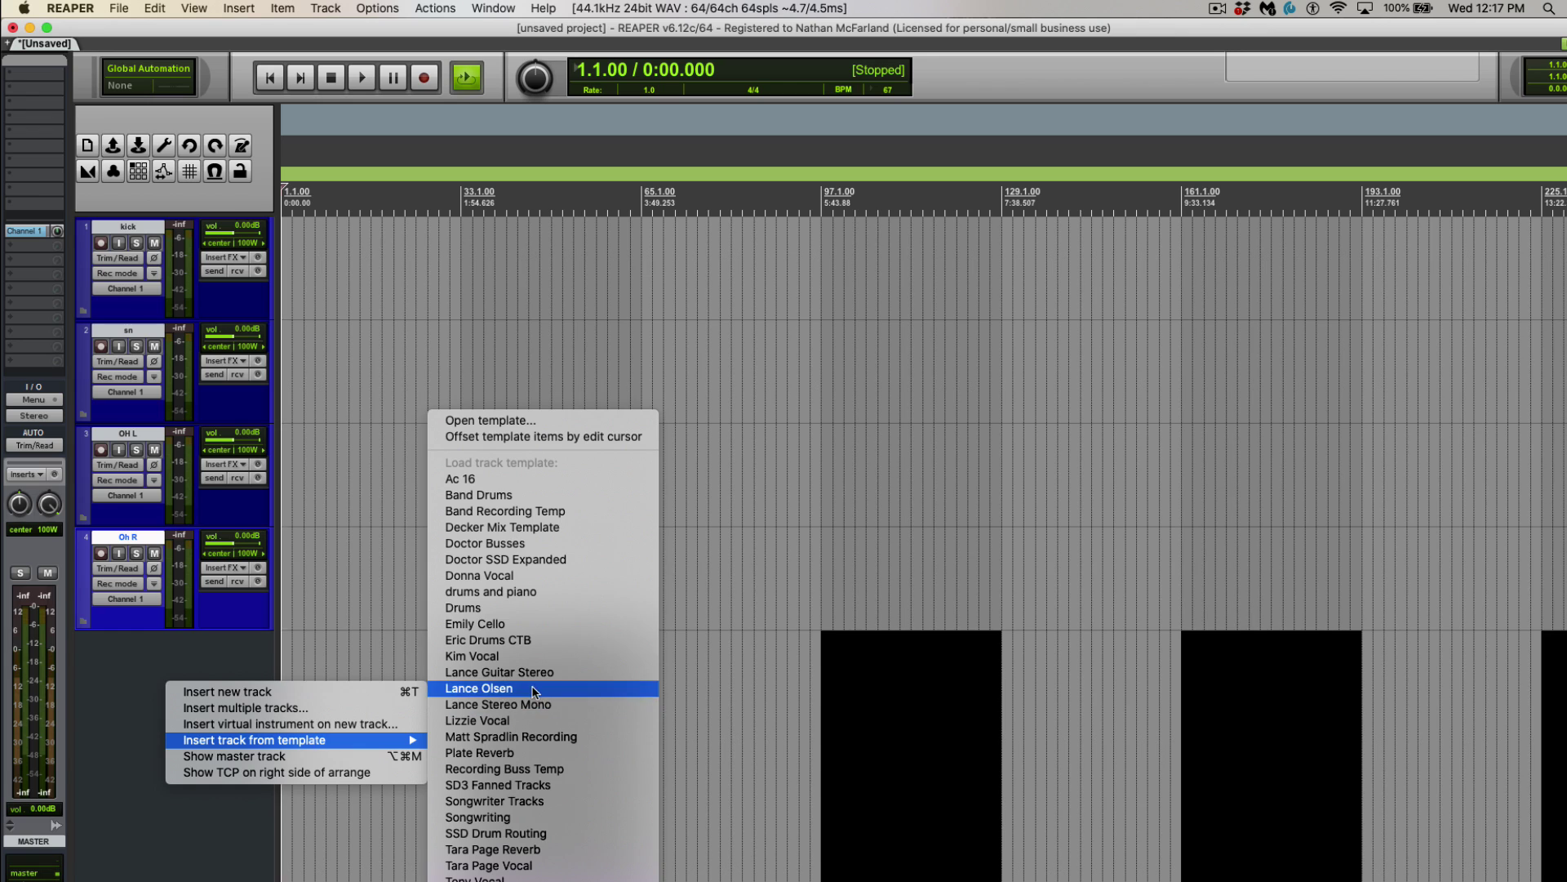
{"action": "left_click", "coordinate": [539, 544]}
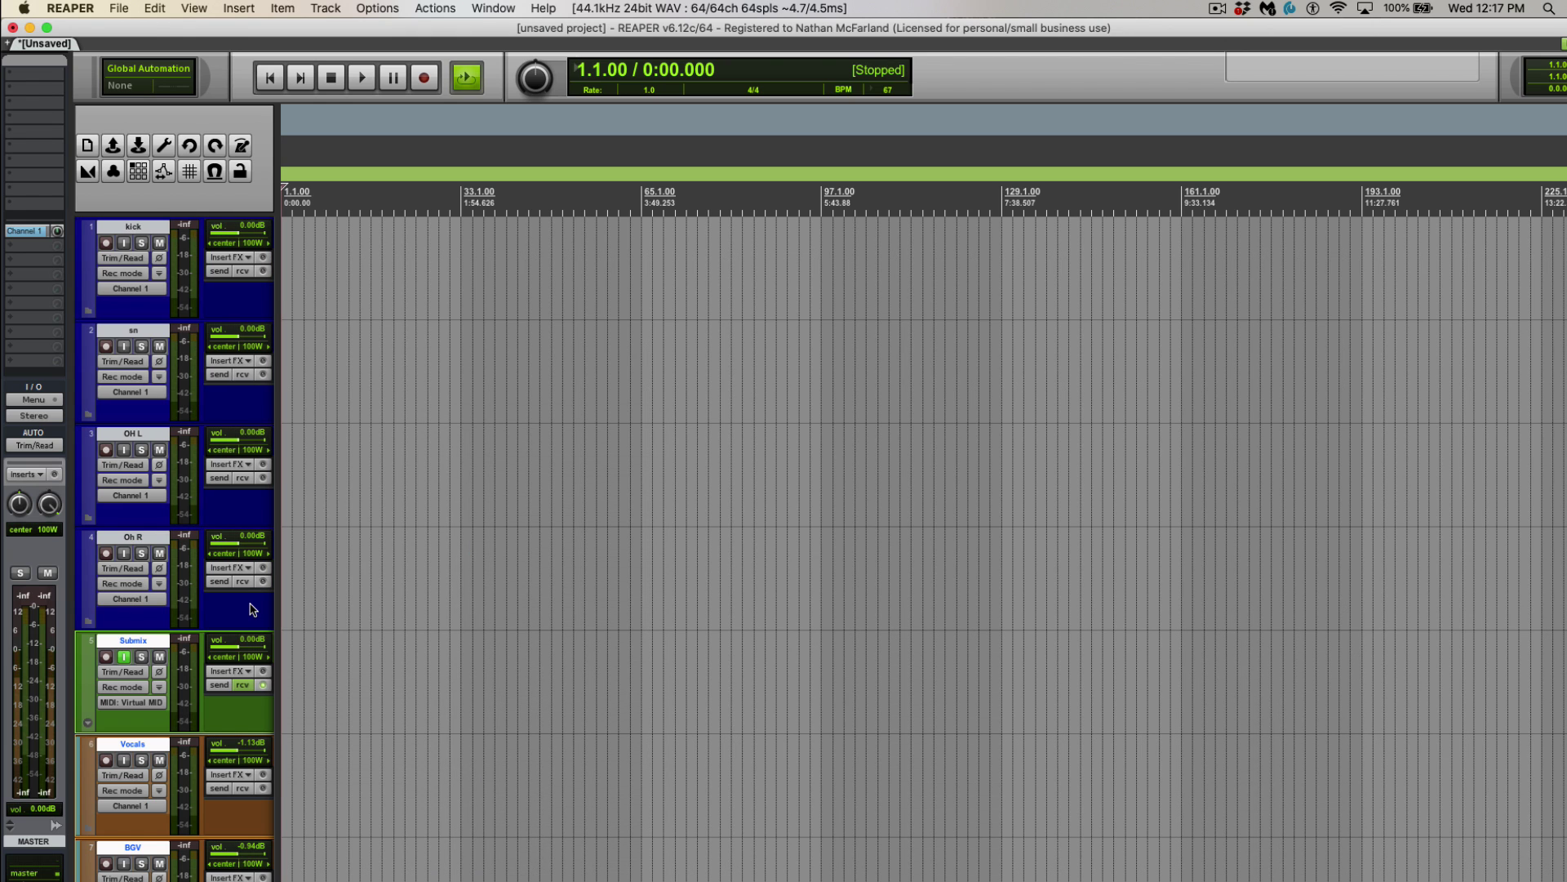
{"action": "scroll", "coordinate": [275, 616], "scroll_direction": "down", "scroll_amount": 10}
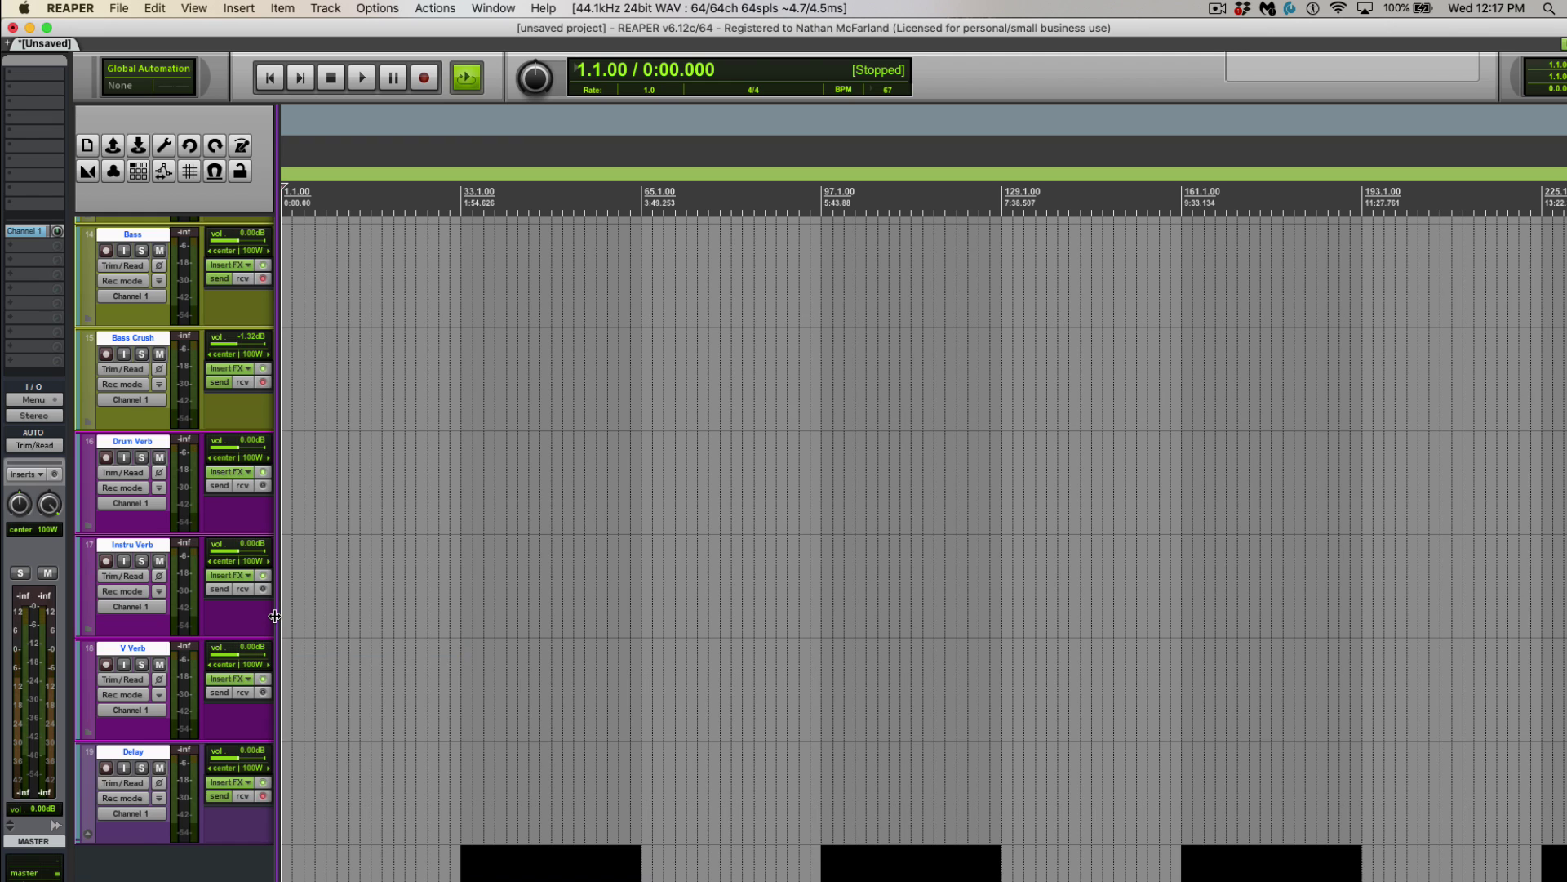
{"action": "scroll", "coordinate": [275, 615], "scroll_direction": "up", "scroll_amount": 10}
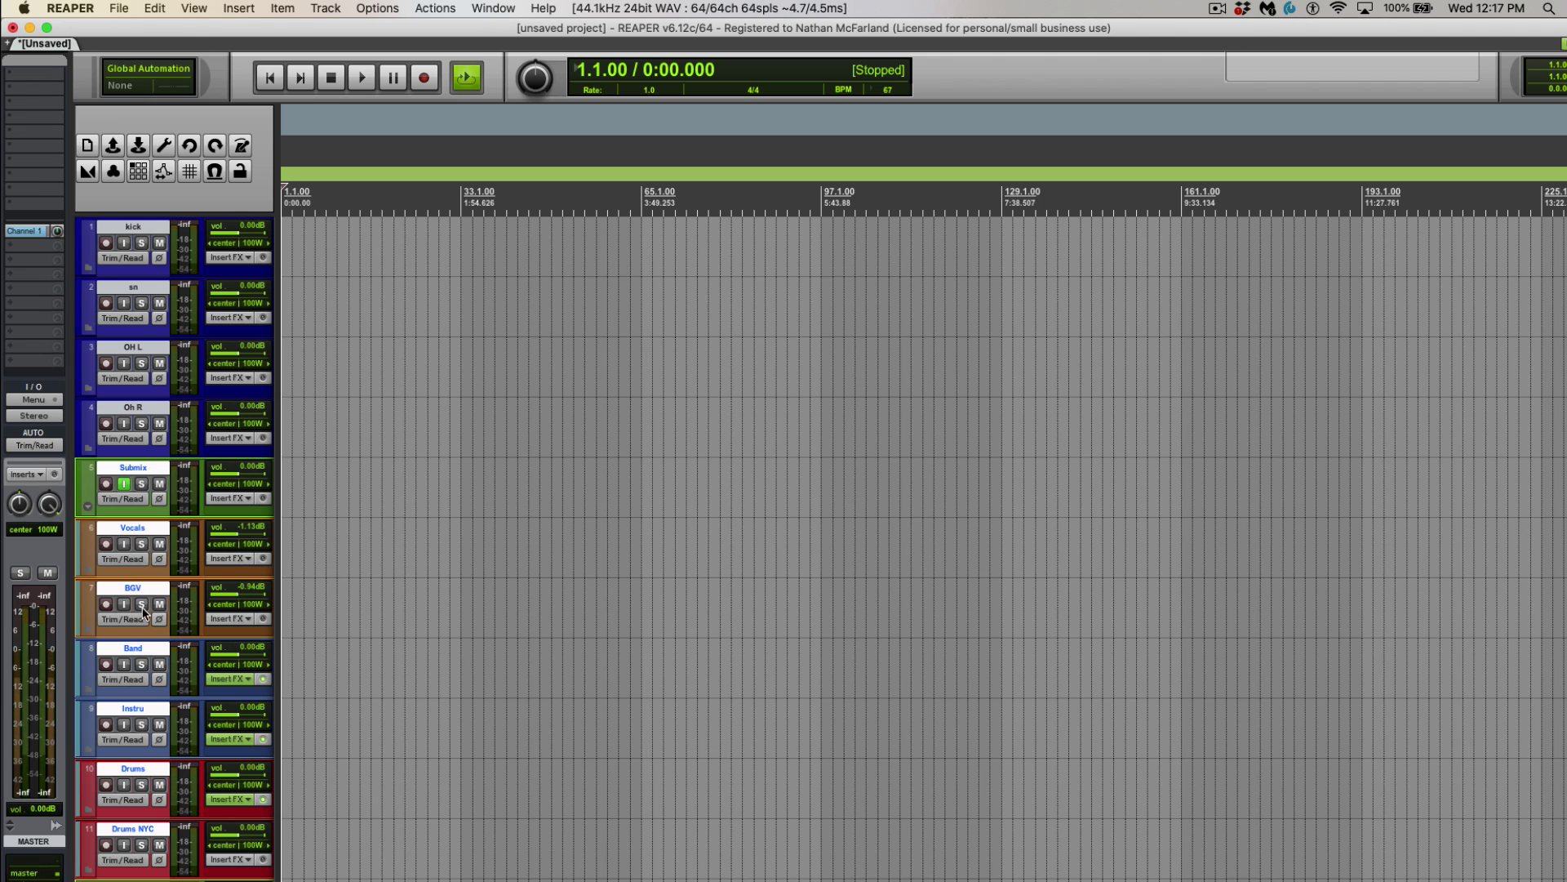
{"action": "scroll", "coordinate": [276, 616], "scroll_direction": "down", "scroll_amount": 3}
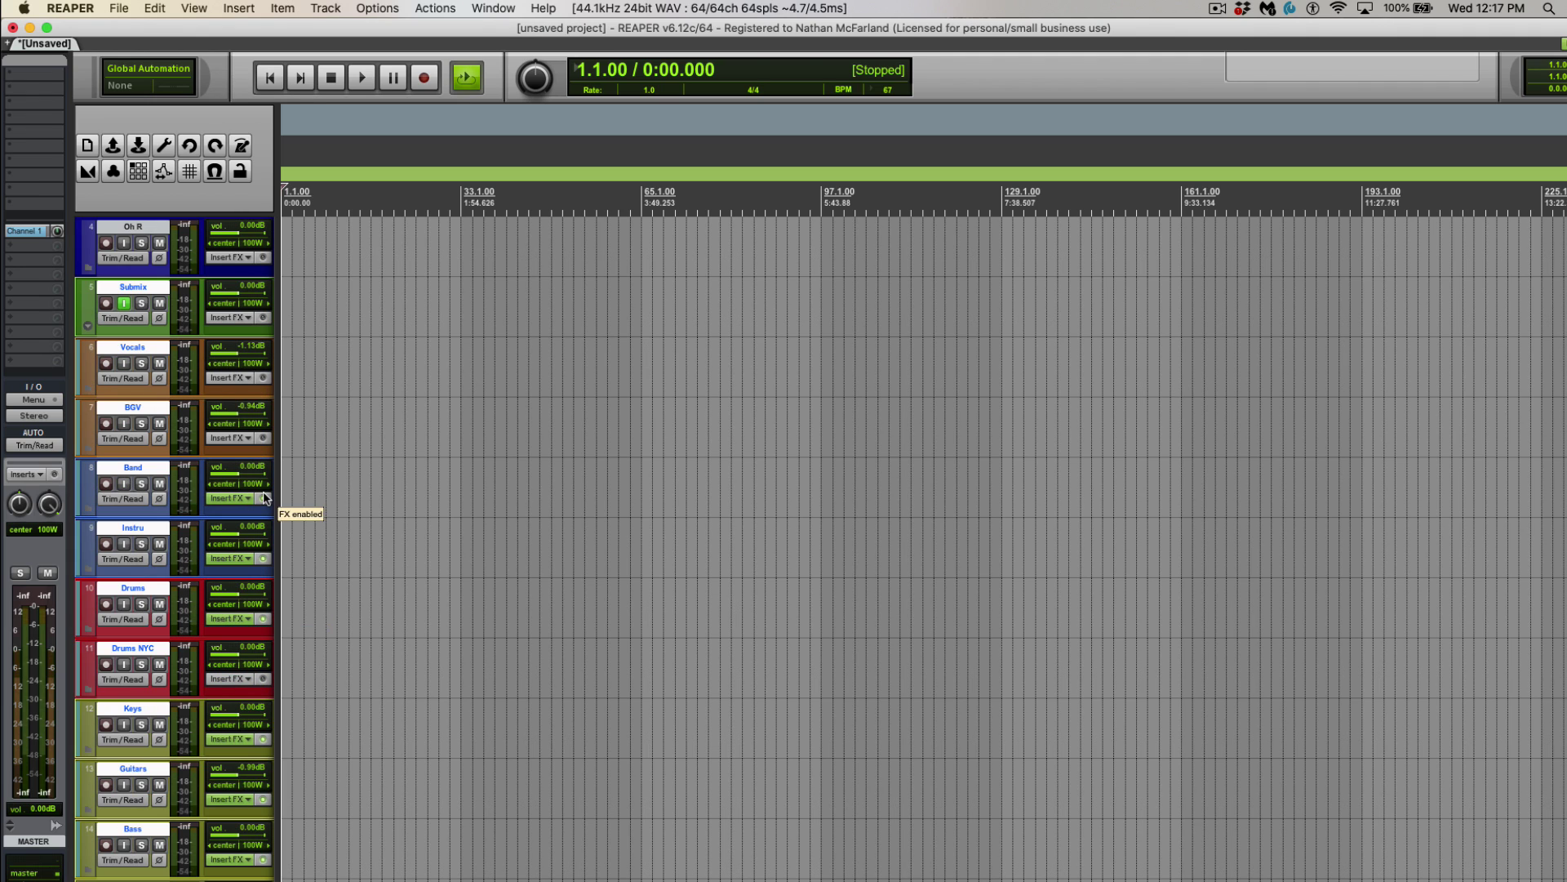
{"action": "scroll", "coordinate": [235, 542], "scroll_direction": "down", "scroll_amount": 1}
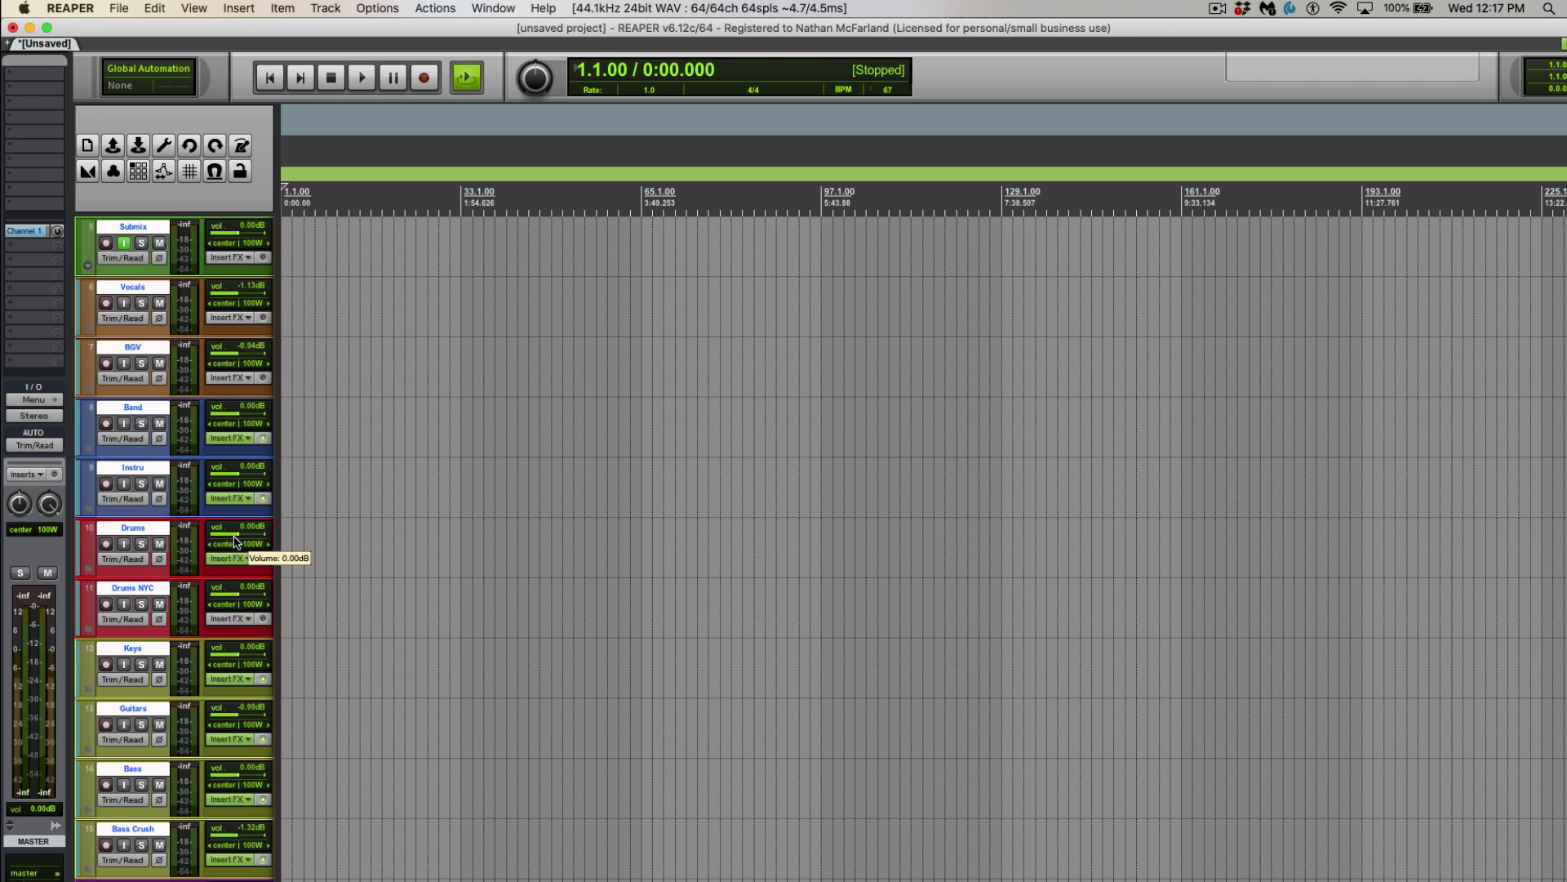
{"action": "scroll", "coordinate": [228, 530], "scroll_direction": "down", "scroll_amount": 4}
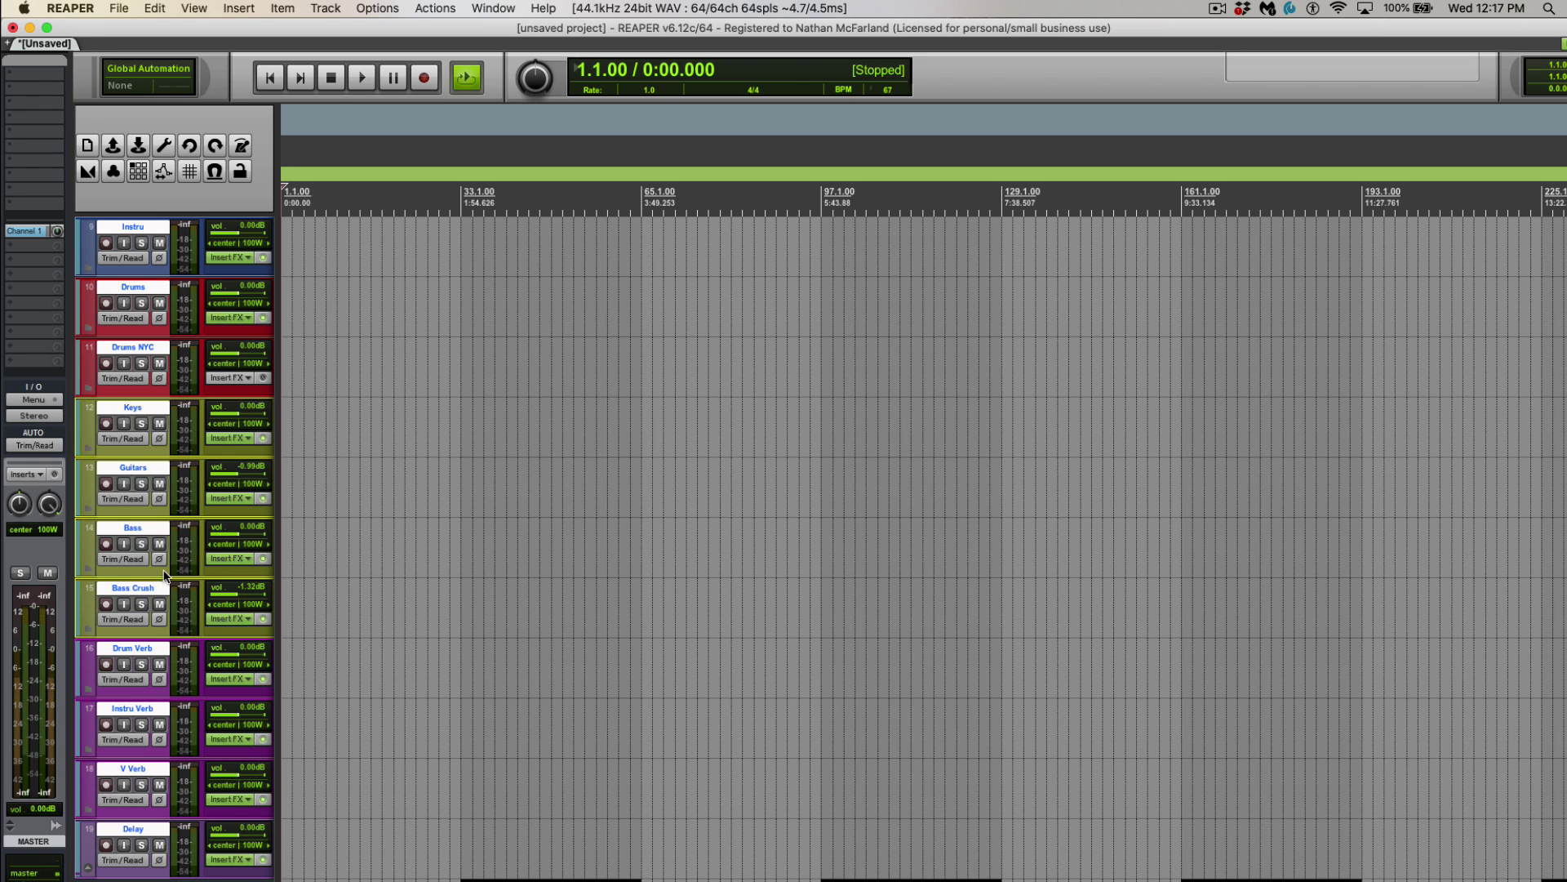
{"action": "scroll", "coordinate": [196, 591], "scroll_direction": "down", "scroll_amount": 1}
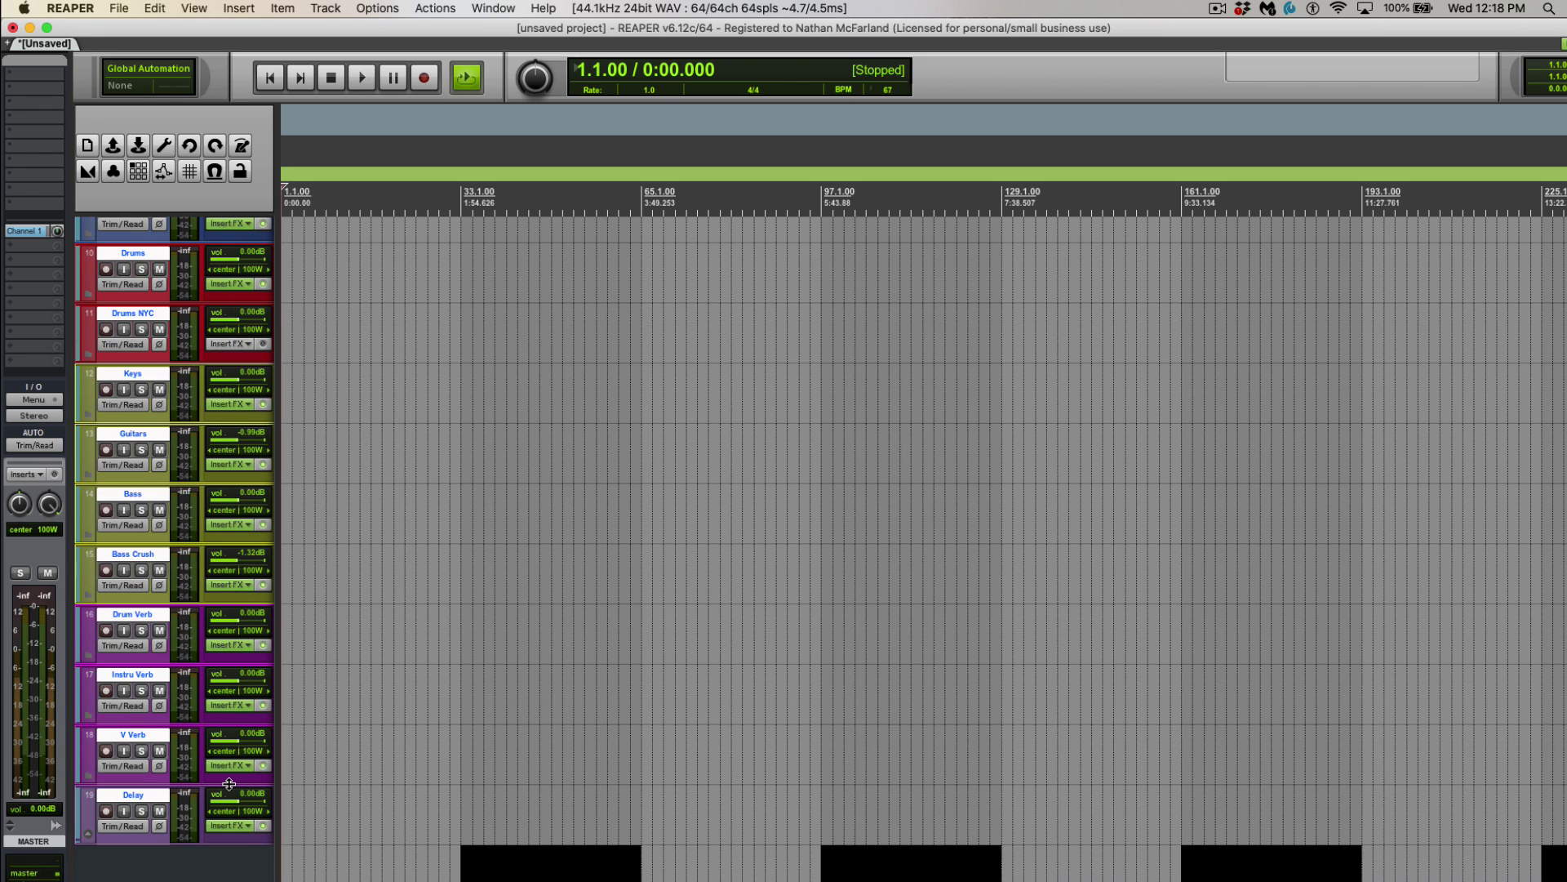
{"action": "scroll", "coordinate": [229, 784], "scroll_direction": "up", "scroll_amount": 5}
Open the Mixer showing drums and Doctor Busses strips, and clear the track selection
{"action": "key", "text": "super+m"}
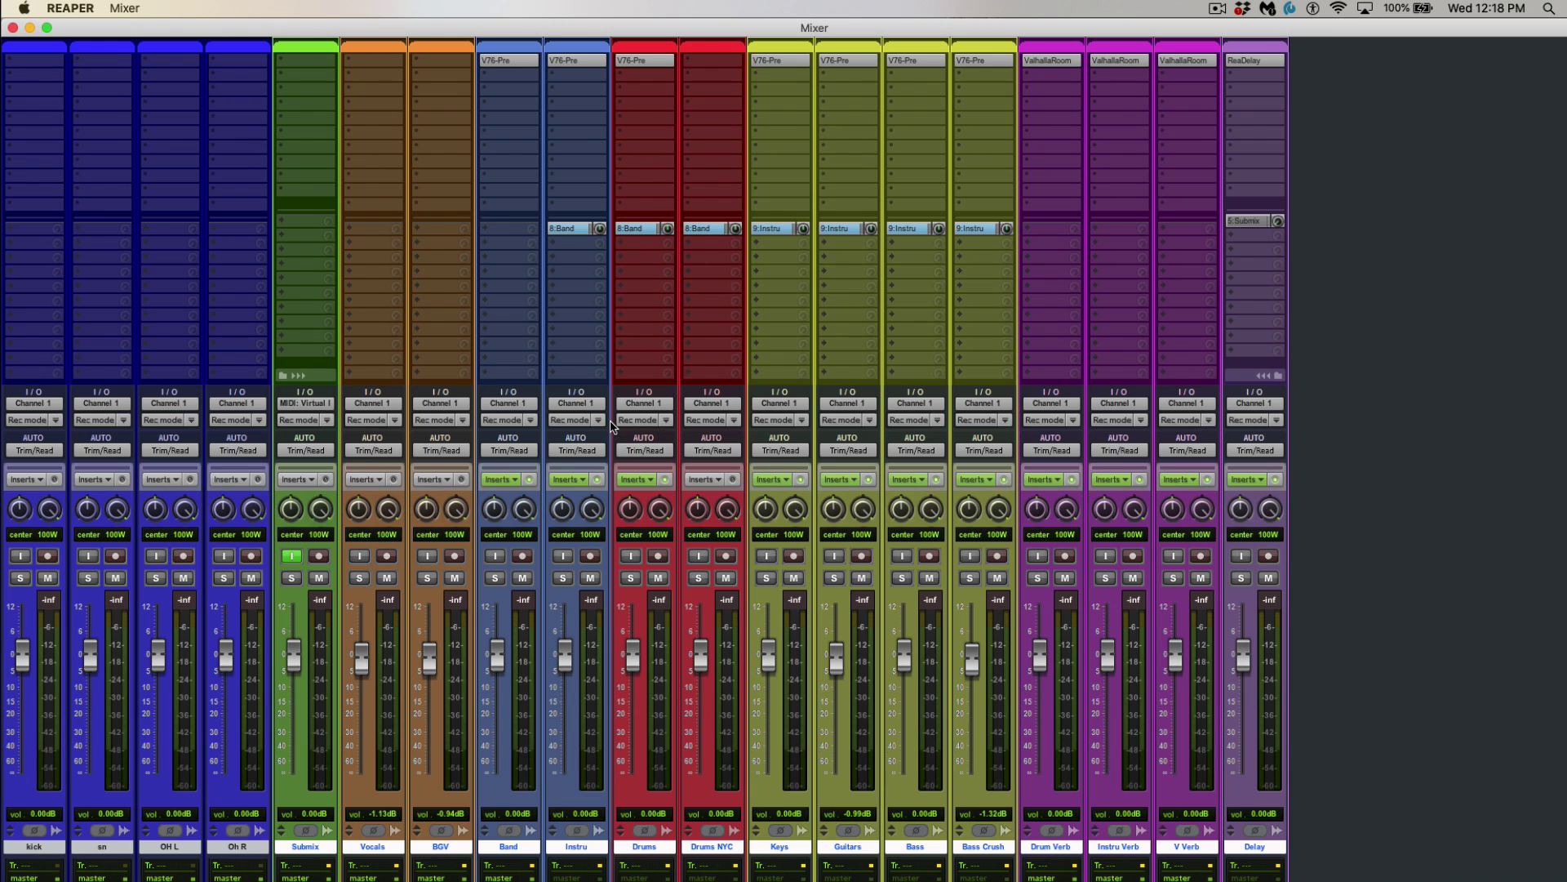
{"action": "left_click", "coordinate": [1345, 454]}
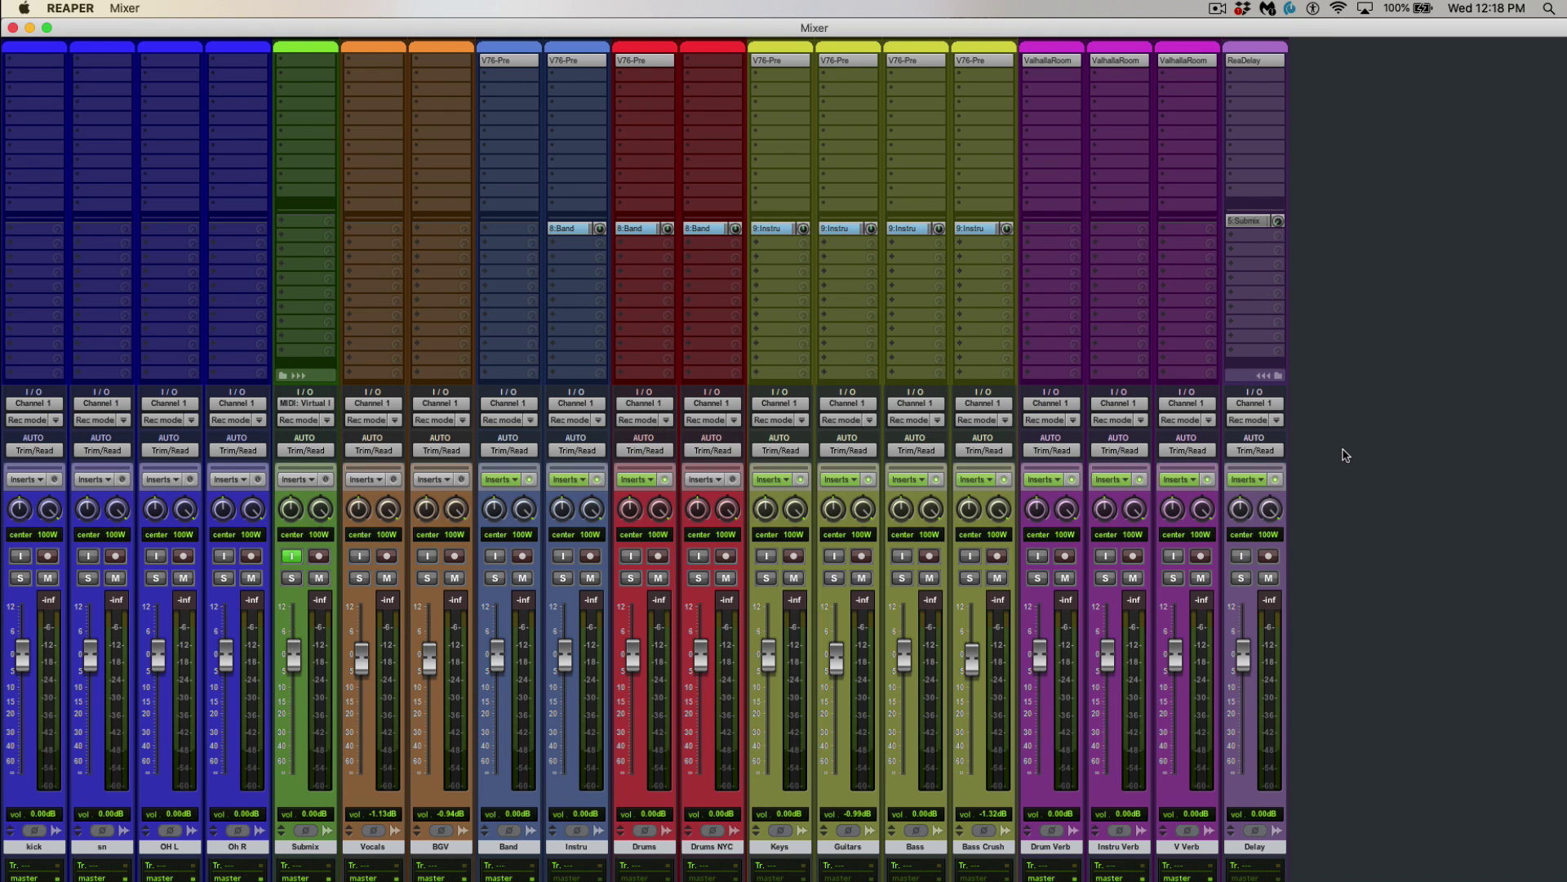